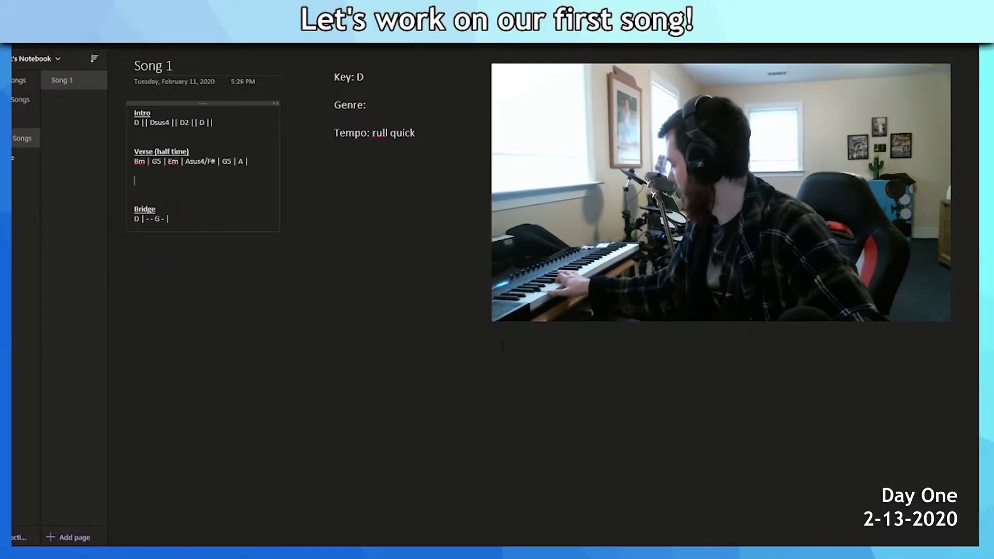
Add "(but is it good? It's not good)" to the half-time verse heading and cut that heading with its chord line from the page.
{"action": "type", "text": "(but "}
{"action": "type", "text": "is it good?)"}
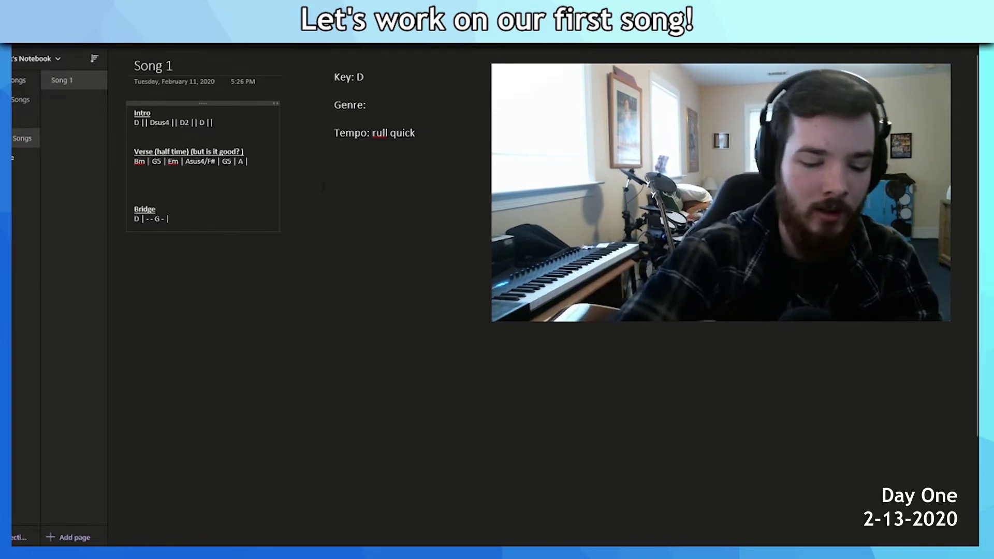
{"action": "type", "text": "It's n"}
{"action": "type", "text": "ot good"}
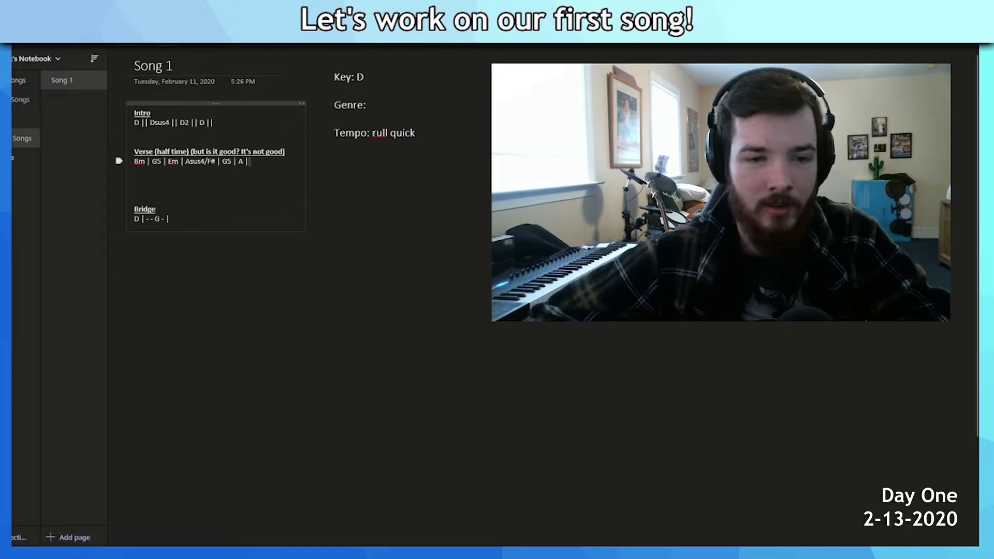
{"action": "left_click", "coordinate": [118, 160]}
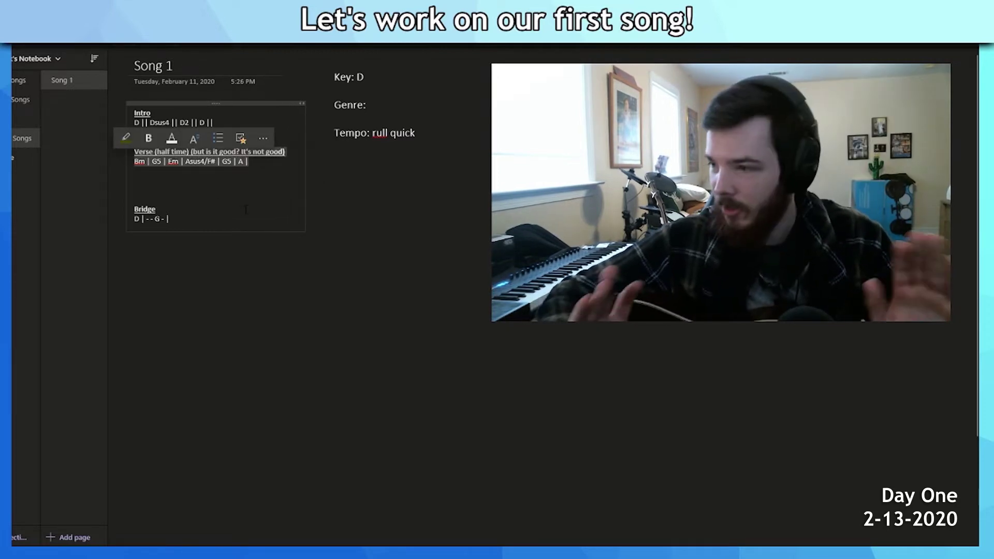
{"action": "key", "text": "ctrl+x"}
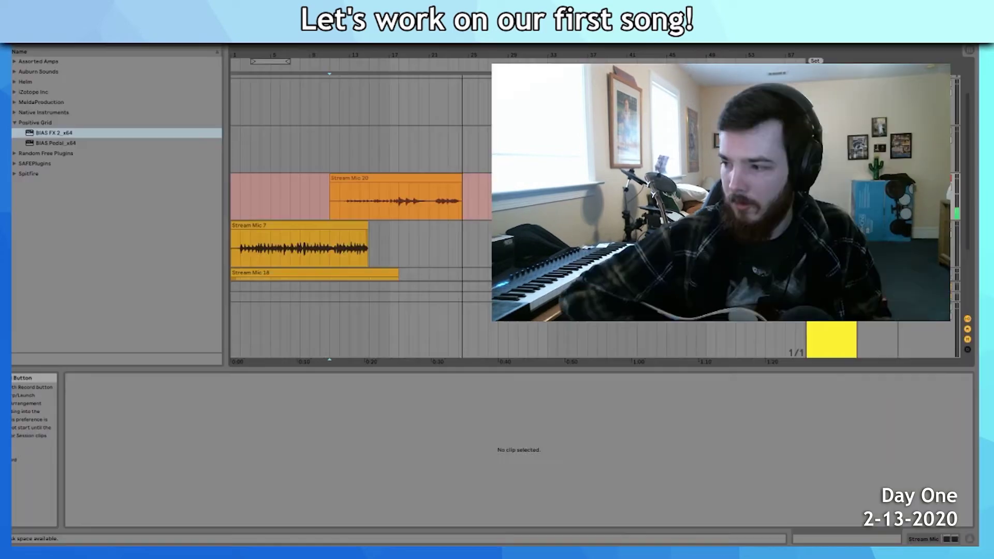
Stop the take being recorded on the Stream Mic track and undo it.
{"action": "key", "text": "space"}
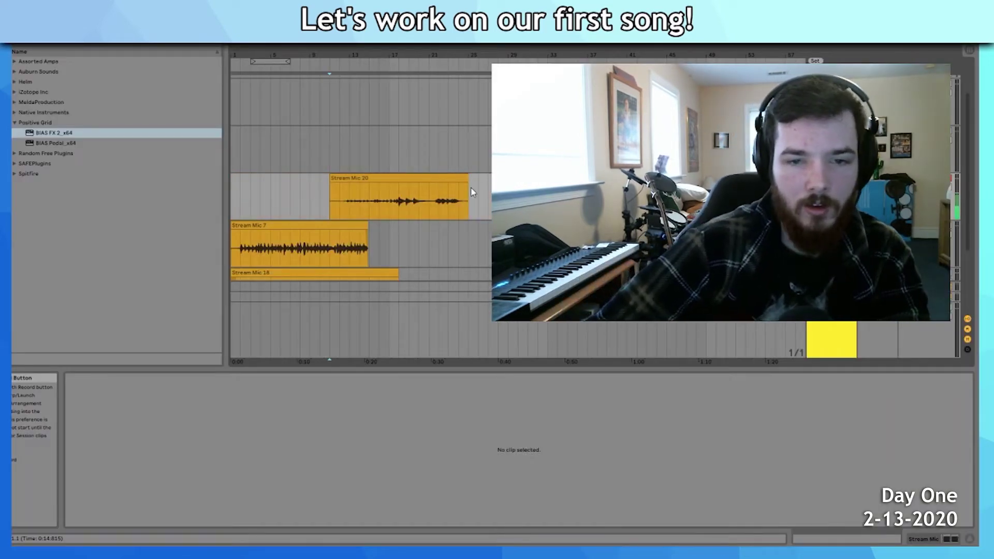
{"action": "key", "text": "ctrl+z"}
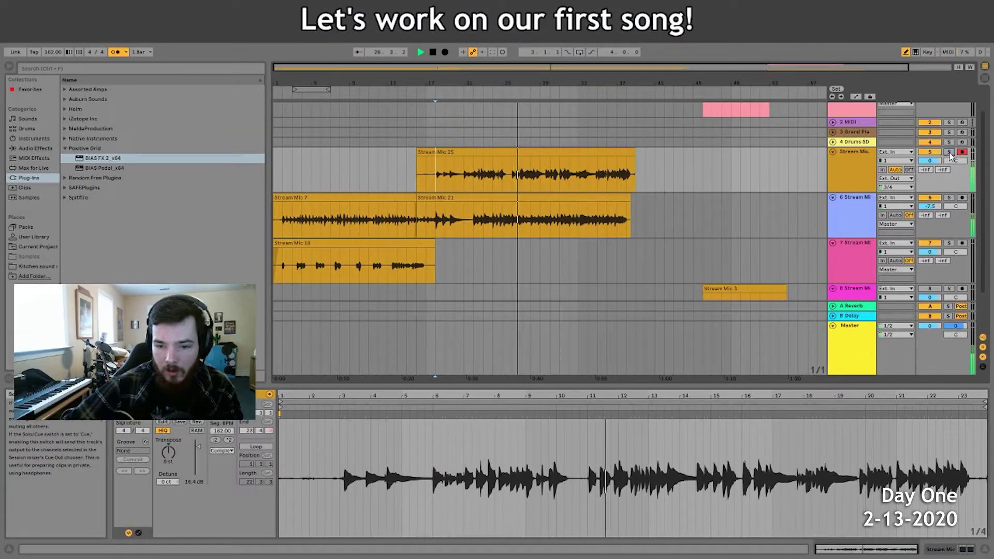
Try a louder Stream Mic track volume, reset it to 0, and raise the recorded clip's gain slightly.
{"action": "left_click_drag", "start_coordinate": [932, 161], "coordinate": [932, 140]}
{"action": "double_click", "coordinate": [931, 163]}
{"action": "left_click_drag", "start_coordinate": [199, 447], "coordinate": [199, 443]}
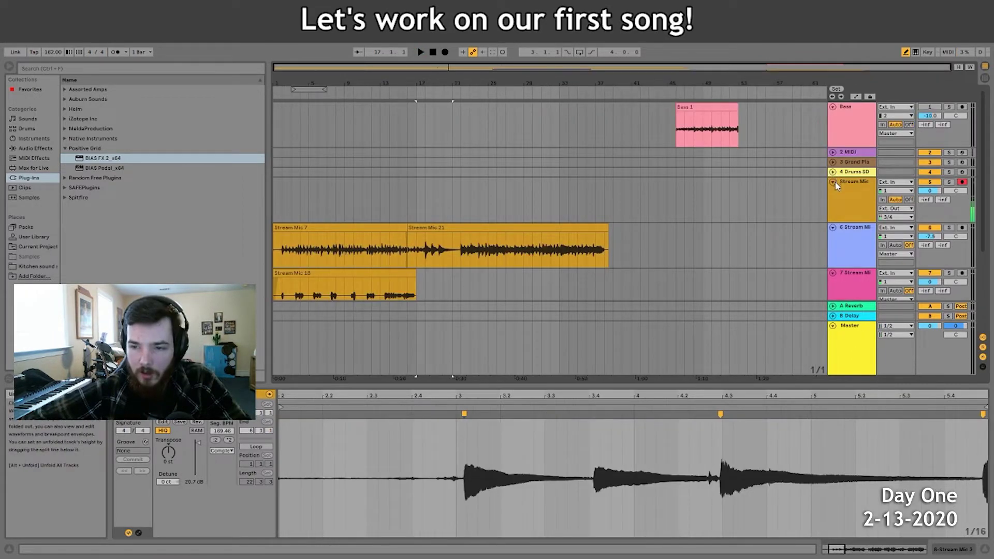
Fold the Stream Mic tracks 5 to 9 in the arrangement.
{"action": "left_click", "coordinate": [834, 192]}
{"action": "left_click", "coordinate": [834, 204]}
{"action": "left_click", "coordinate": [834, 203]}
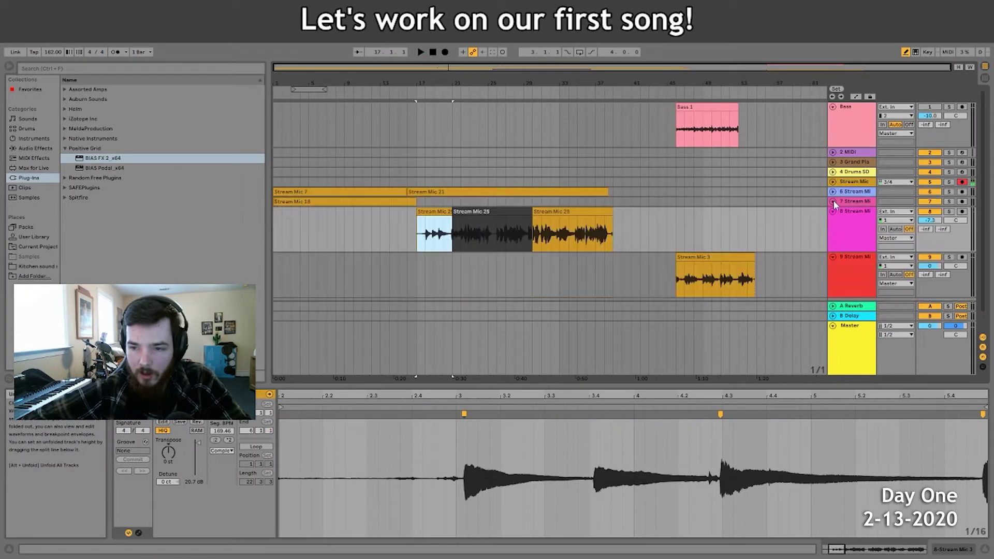
{"action": "left_click", "coordinate": [831, 214]}
{"action": "left_click", "coordinate": [835, 221]}
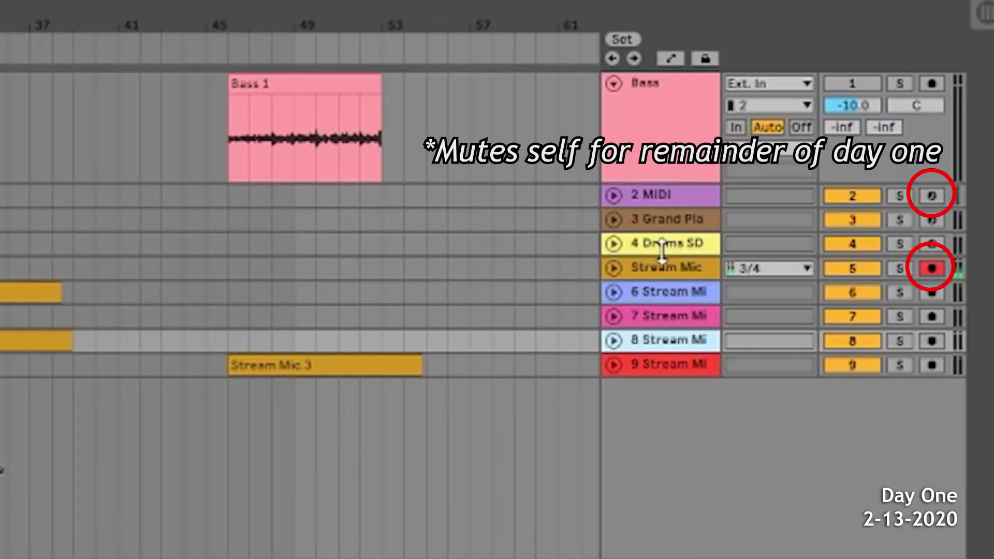
Select MIDI track 2 and arm it for recording.
{"action": "left_click", "coordinate": [672, 194]}
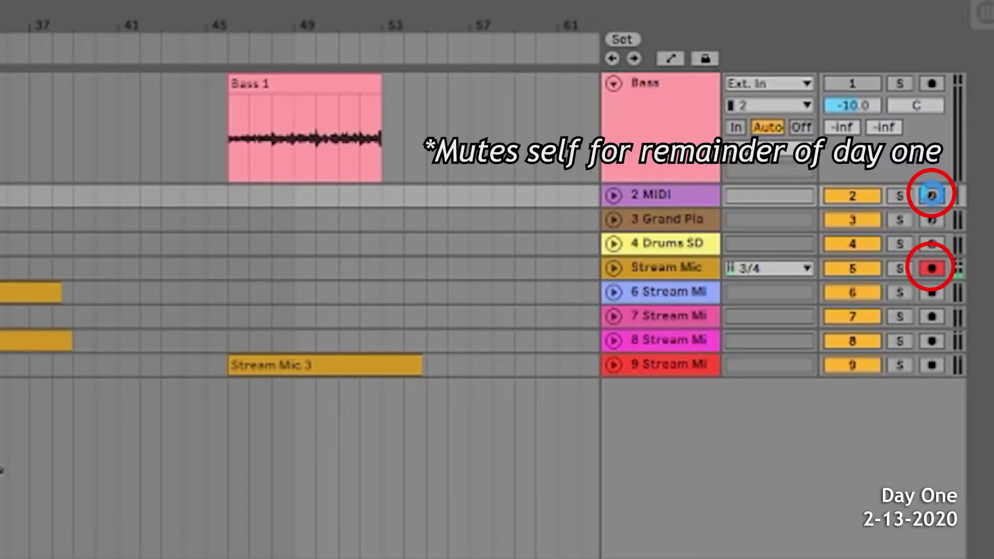
{"action": "left_click", "coordinate": [932, 196]}
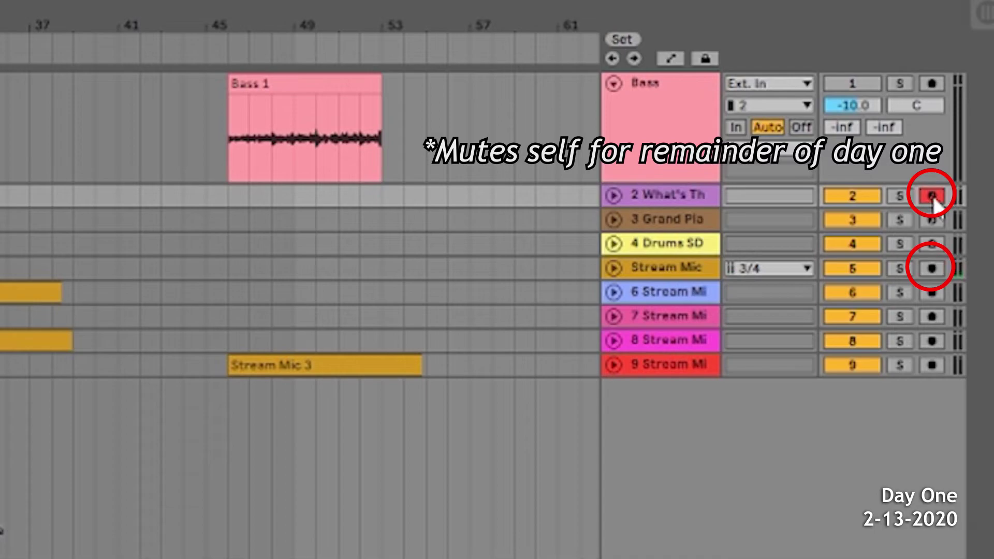
{"action": "left_click", "coordinate": [934, 197]}
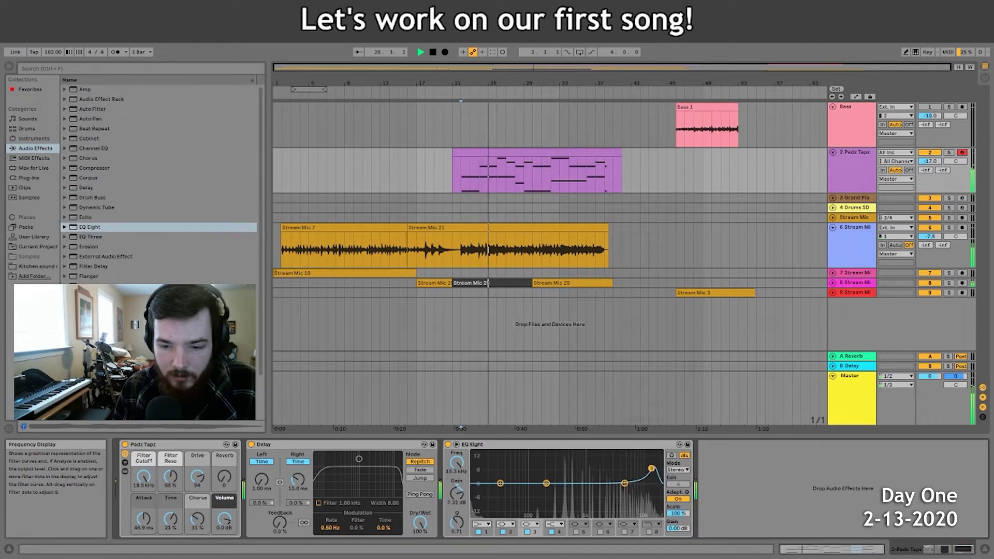
Reshape the pad track's EQ Eight curve by shifting band 4 lower, toggling it, and moving band 2 to a higher-frequency cut with adjusted Q.
{"action": "left_click_drag", "start_coordinate": [651, 468], "coordinate": [601, 467]}
{"action": "left_click", "coordinate": [551, 533]}
{"action": "left_click_drag", "start_coordinate": [546, 484], "coordinate": [585, 498]}
{"action": "left_click_drag", "start_coordinate": [457, 522], "coordinate": [457, 518]}
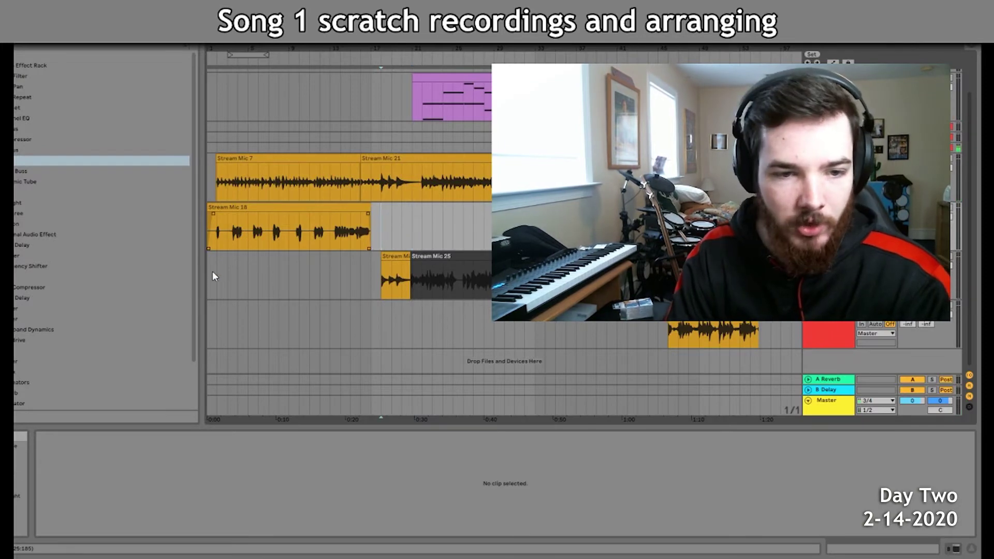
{"action": "left_click", "coordinate": [208, 272]}
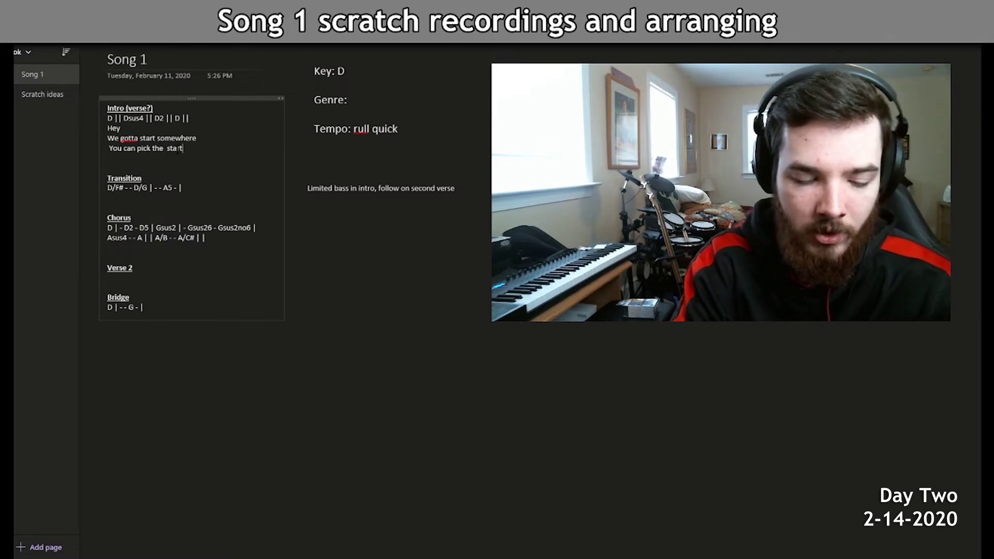
Finish the intro lyrics with "You can pick the starting point" and "I'll meet you there", and add "But I've got time" under Transition.
{"action": "type", "text": "point"}
{"action": "key", "text": "Return"}
{"action": "type", "text": "I'll meet you there"}
{"action": "key", "text": "Delete"}
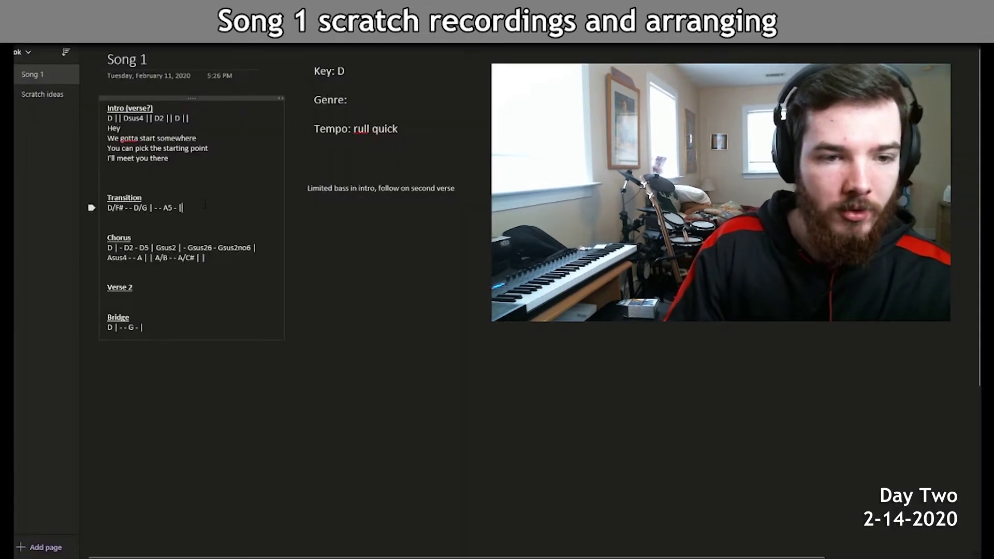
{"action": "key", "text": "Return"}
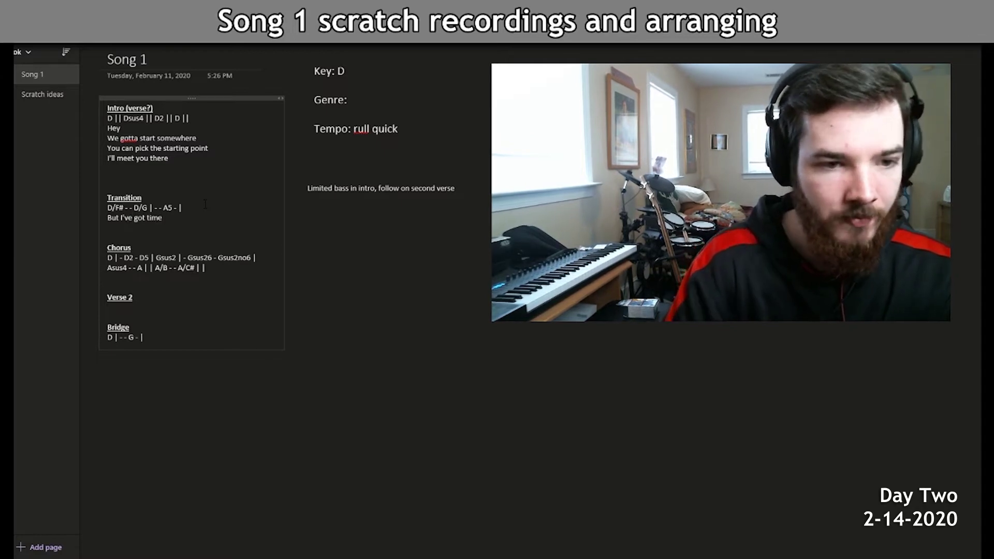
Extend the intro lyrics with the lines "When", "Will we get going" and "No matter when we start it'll take a while".
{"action": "left_click", "coordinate": [140, 172]}
{"action": "key", "text": "Return"}
{"action": "key", "text": "Return"}
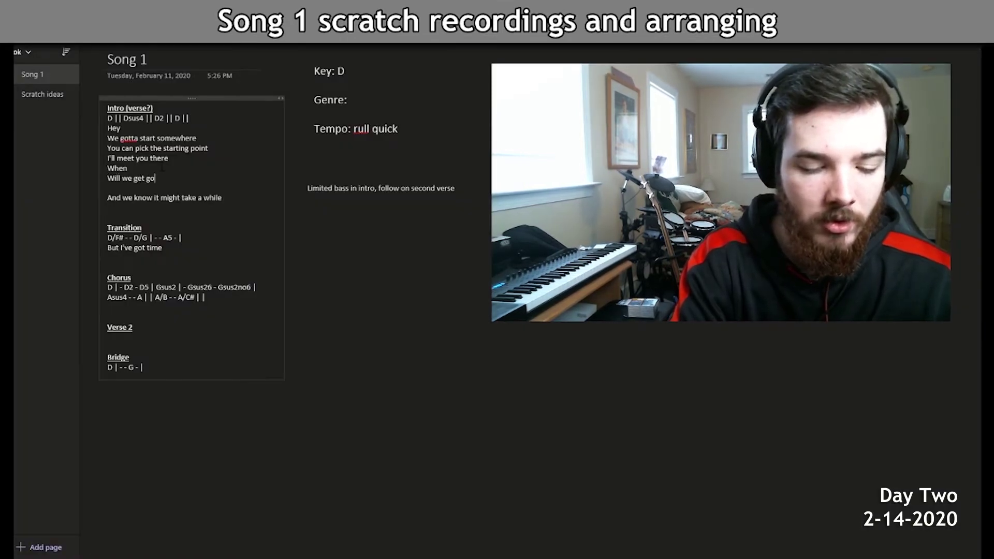
{"action": "key", "text": "Return"}
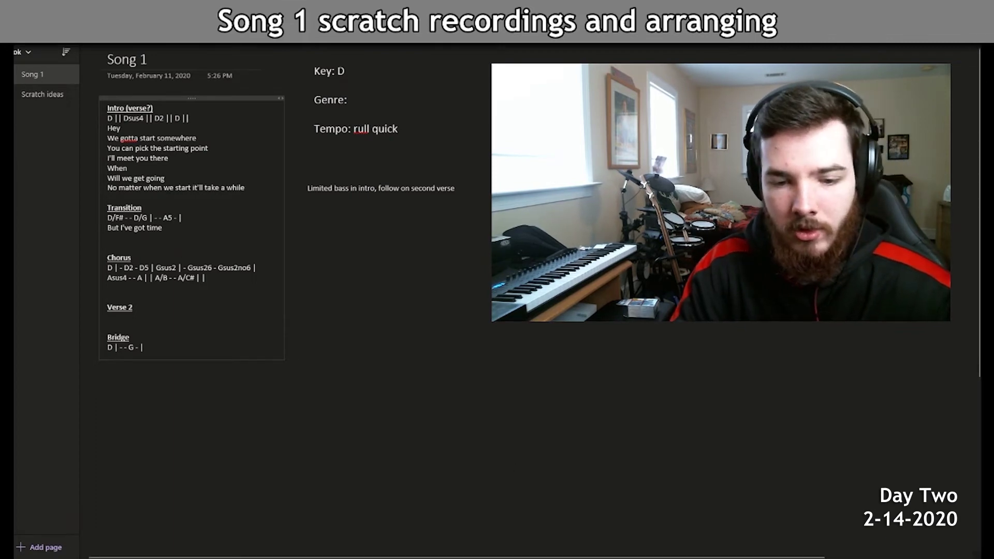
Add "(Time to say goodbye)?" under Transition and make room for lyrics with blank lines below the Chorus chords.
{"action": "key", "text": "Return"}
{"action": "key", "text": "Return"}
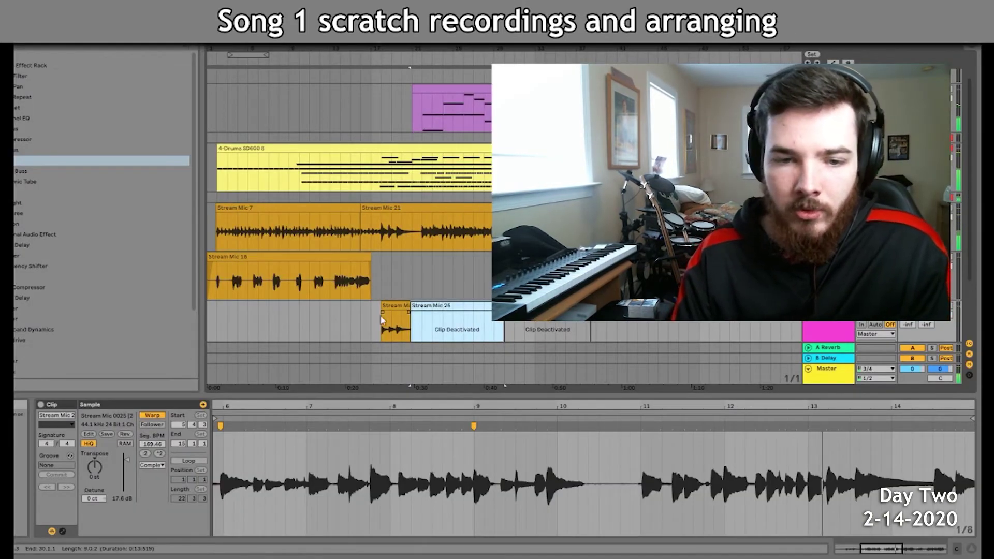
Play the arrangement in Ableton Live from just after the Stream Mic 18 clip and return to the Song 1 page in OneNote.
{"action": "left_click", "coordinate": [383, 286]}
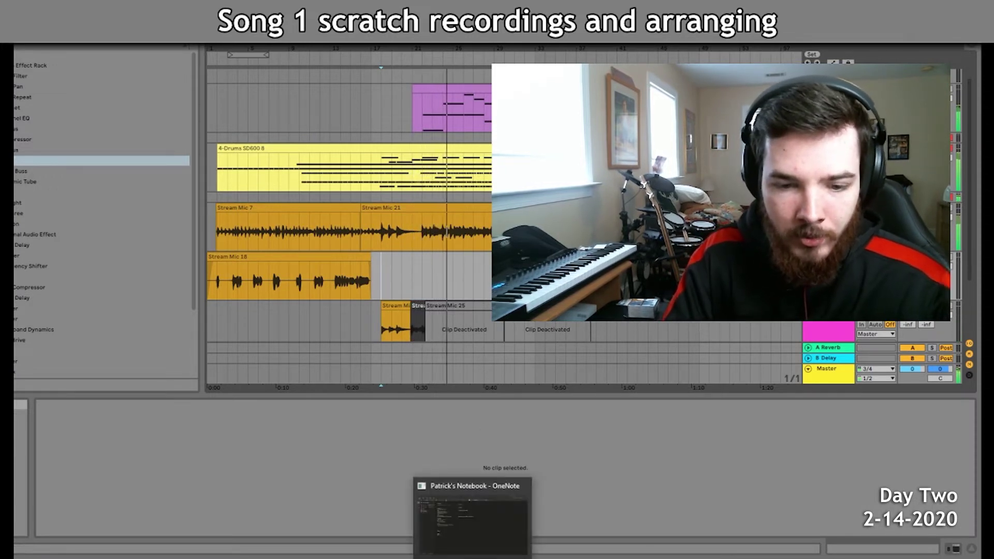
{"action": "left_click", "coordinate": [477, 525]}
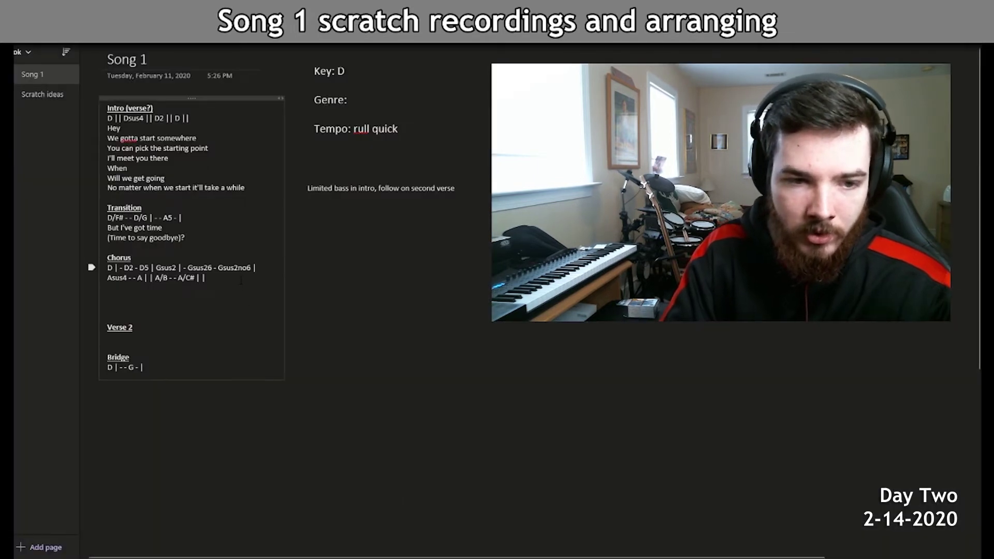
{"action": "key", "text": "alt+Tab"}
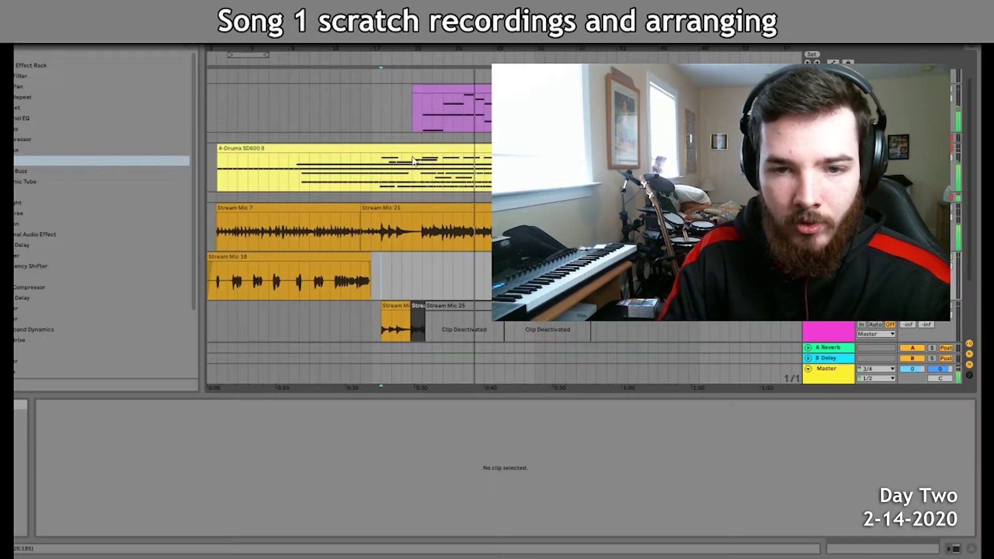
{"action": "key", "text": "alt+Tab"}
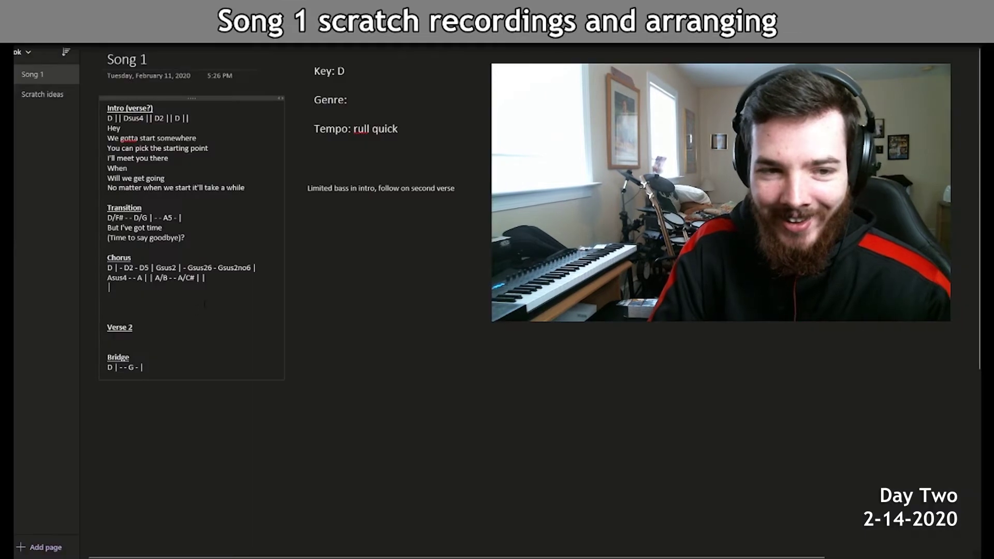
Write "Goodbye to the way we used to live" as the first lyric line below the Chorus chords.
{"action": "type", "text": "Goodbye to the way we u"}
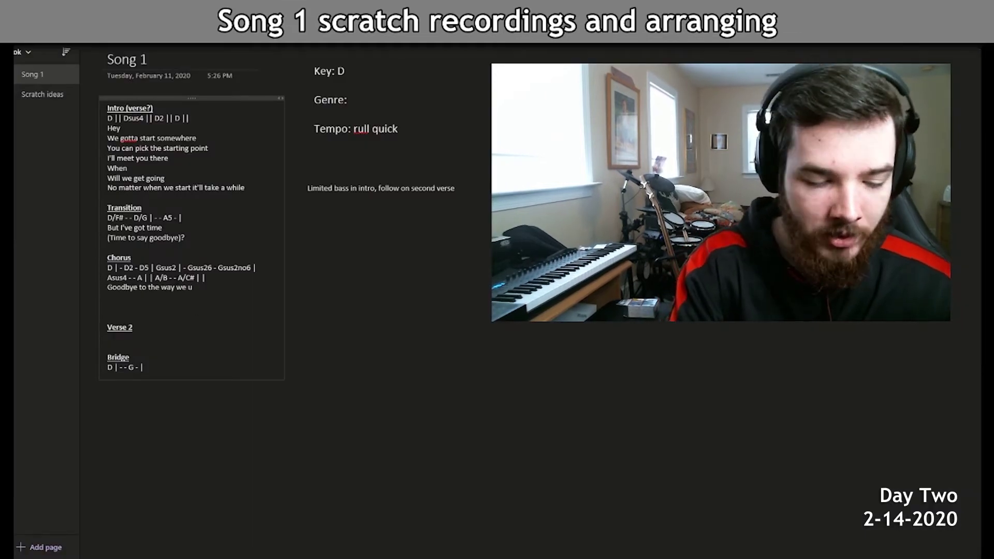
{"action": "type", "text": "sed to live"}
{"action": "key", "text": "Return"}
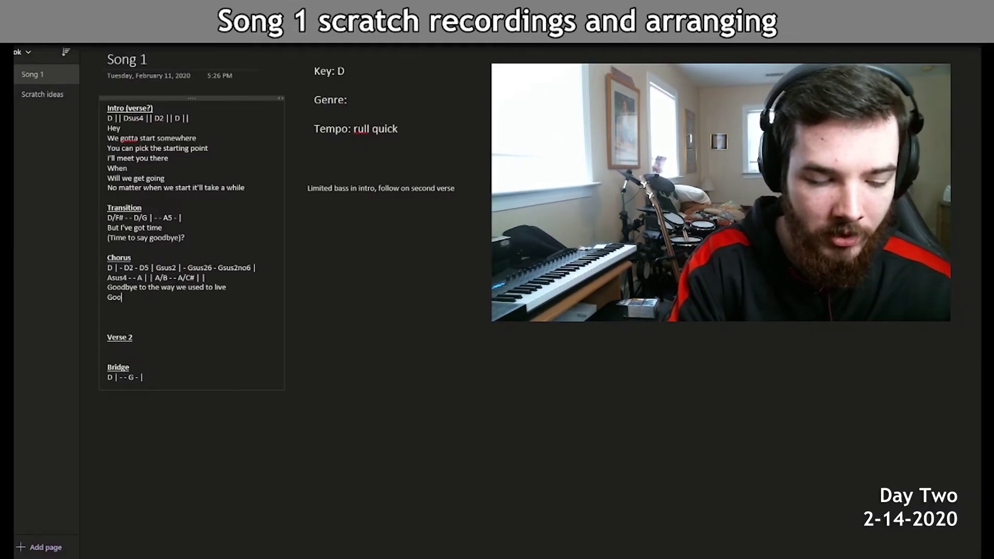
Add chorus lines "Goodbye even in the warmth and bliss", "Goodbye to my neighbors and my friends" and "Goodbye - take me to (somewhere)".
{"action": "type", "text": "Goodbye even in the warmth and bliss"}
{"action": "key", "text": "Return"}
{"action": "type", "text": "Goodbye to my neighbors and my friends"}
{"action": "key", "text": "Return"}
{"action": "type", "text": "Goodbye - take me to (somewhere"}
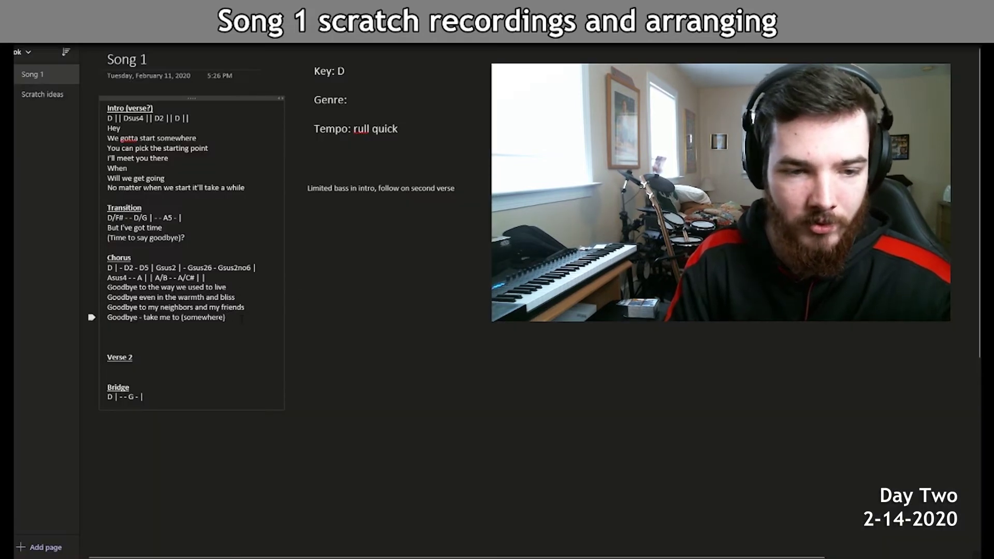
Cut the second, third and fourth chorus lyric lines back to just "Goodbye" and place the cursor after the second one.
{"action": "left_click_drag", "start_coordinate": [236, 297], "coordinate": [140, 297]}
{"action": "key", "text": "BackSpace"}
{"action": "left_click_drag", "start_coordinate": [250, 309], "coordinate": [148, 308]}
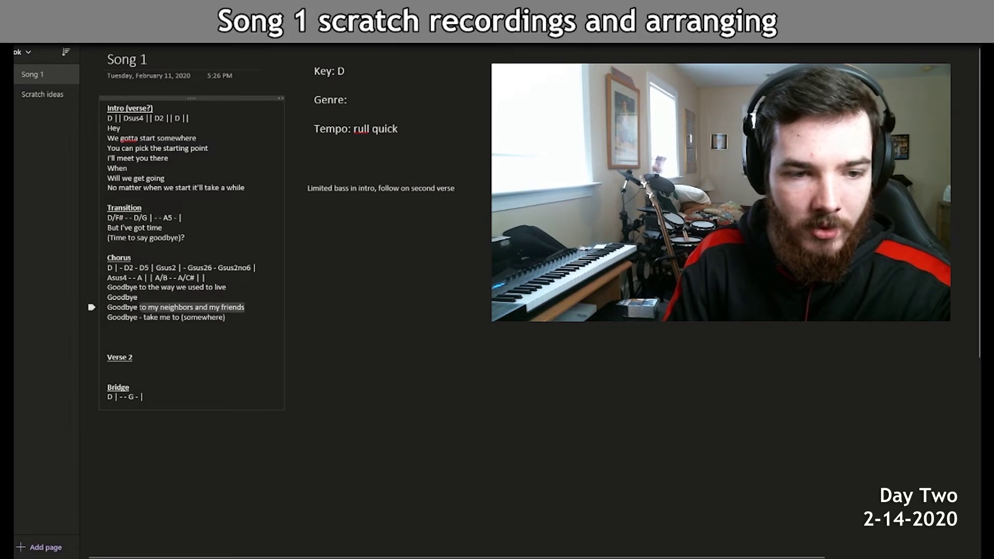
{"action": "key", "text": "BackSpace"}
{"action": "left_click_drag", "start_coordinate": [230, 317], "coordinate": [177, 317]}
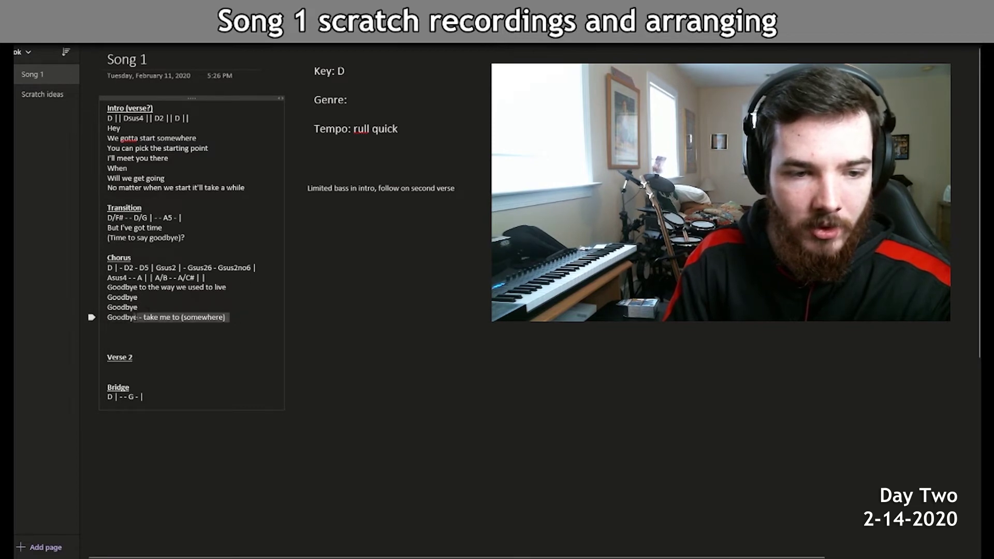
{"action": "key", "text": "BackSpace"}
{"action": "left_click", "coordinate": [144, 297]}
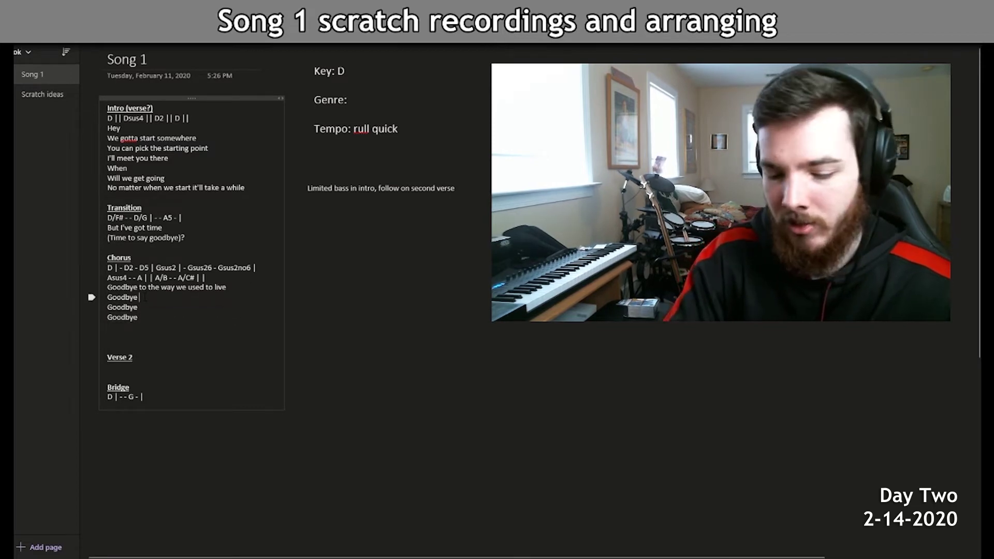
Switch to the web browser, search for "rhymes for live" and open the RhymeZone result.
{"action": "key", "text": "alt+Tab"}
{"action": "type", "text": "rhymes for li"}
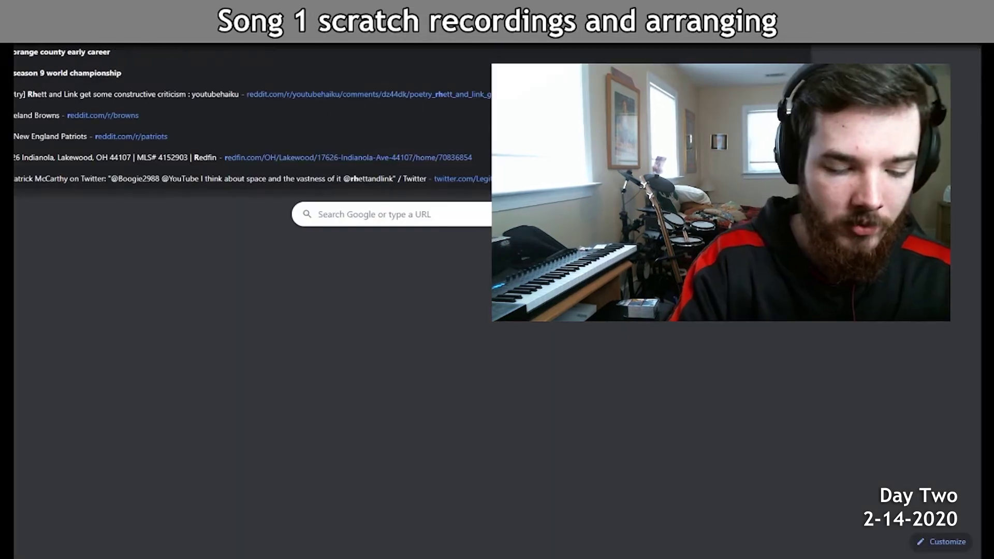
{"action": "type", "text": "ve"}
{"action": "key", "text": "Return"}
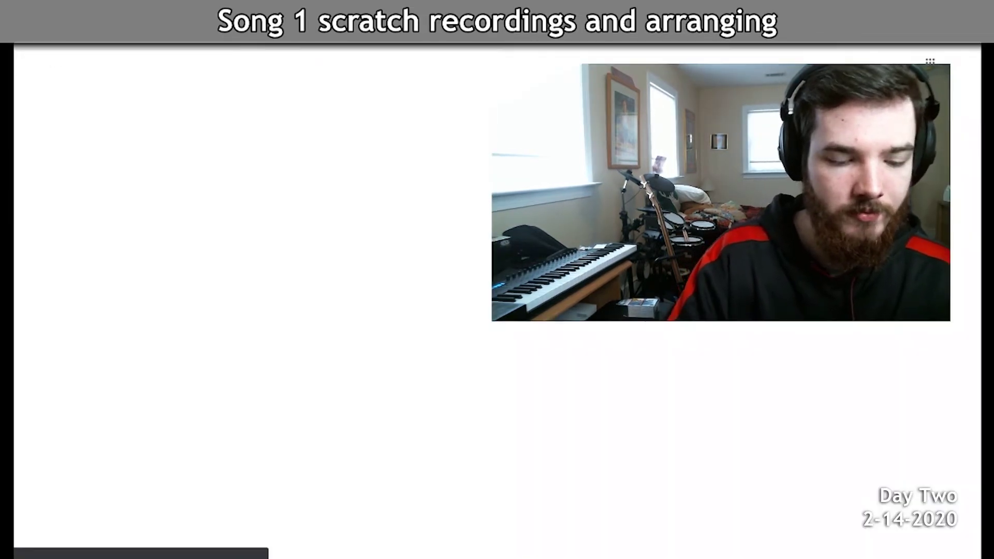
{"action": "left_click", "coordinate": [88, 317]}
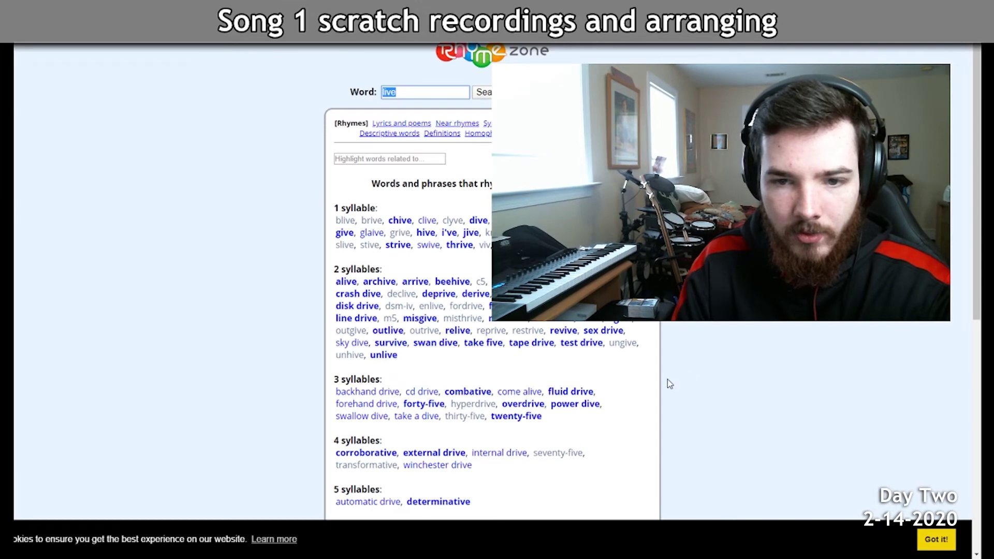
Look through RhymeZone's list of words that rhyme with "live" and return to the search results.
{"action": "scroll", "coordinate": [668, 384], "scroll_direction": "down", "scroll_amount": 5}
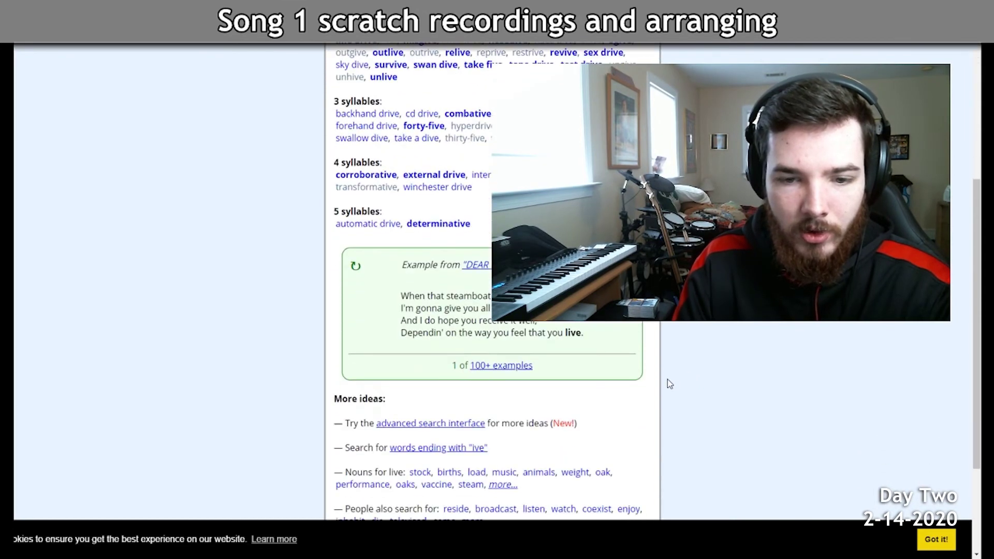
{"action": "scroll", "coordinate": [668, 384], "scroll_direction": "up", "scroll_amount": 5}
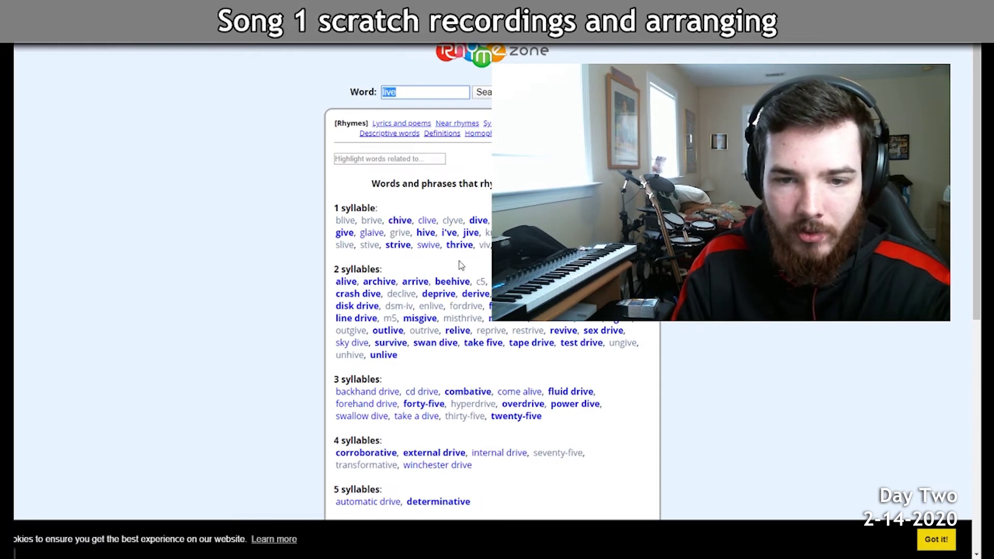
{"action": "key", "text": "alt+Left"}
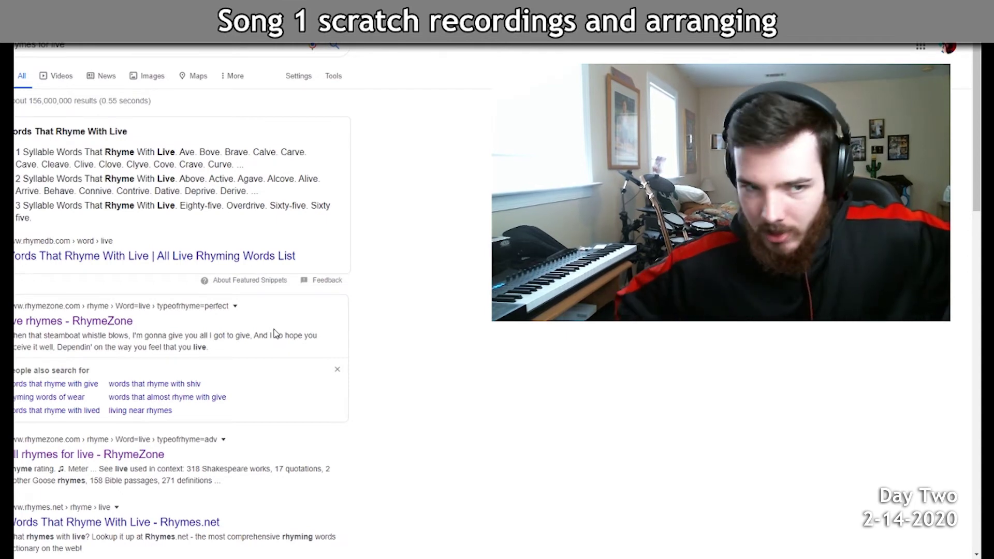
Search for rhymes for "give" and look through the perfect and near rhymes on Rhymes.net and RhymeZone.
{"action": "left_click", "coordinate": [110, 48]}
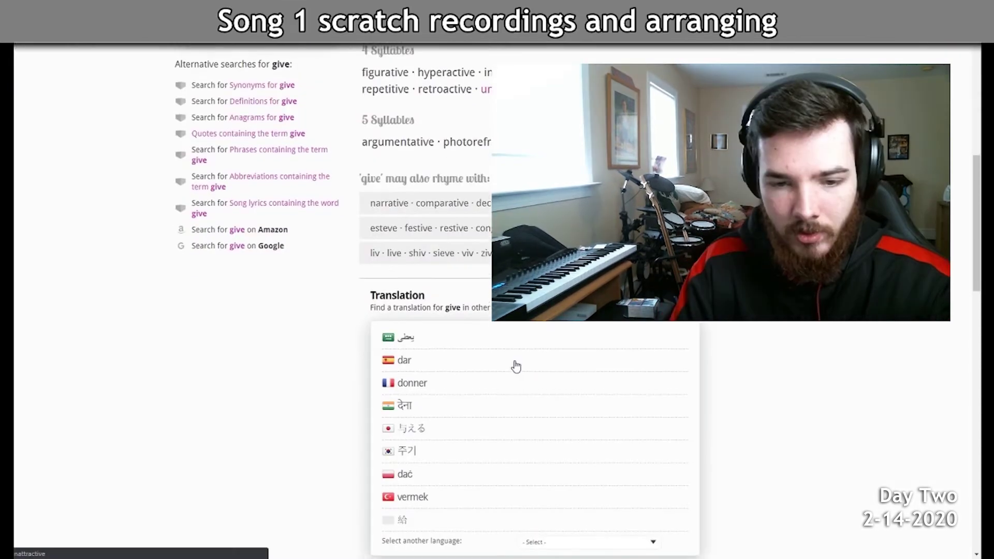
{"action": "scroll", "coordinate": [514, 367], "scroll_direction": "up", "scroll_amount": 6}
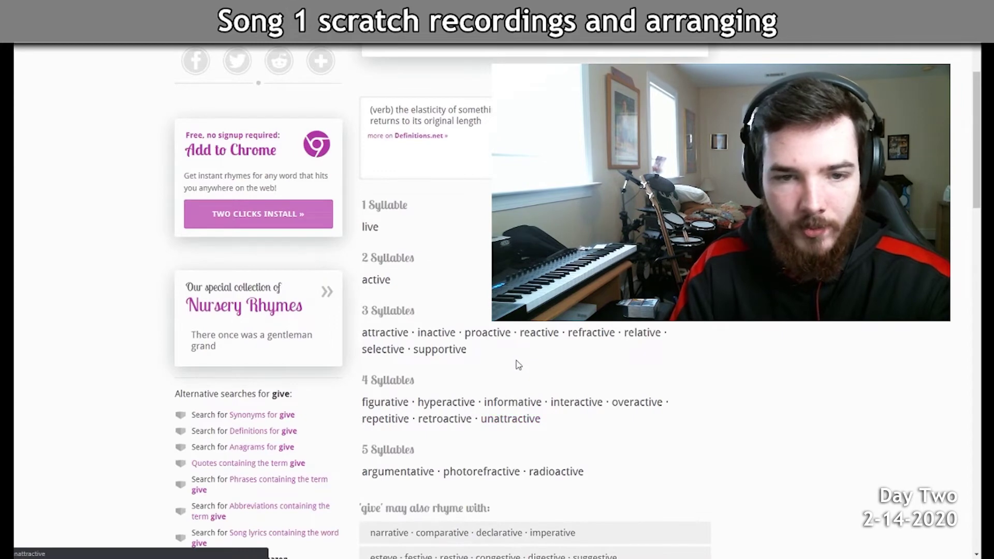
{"action": "key", "text": "alt+Left"}
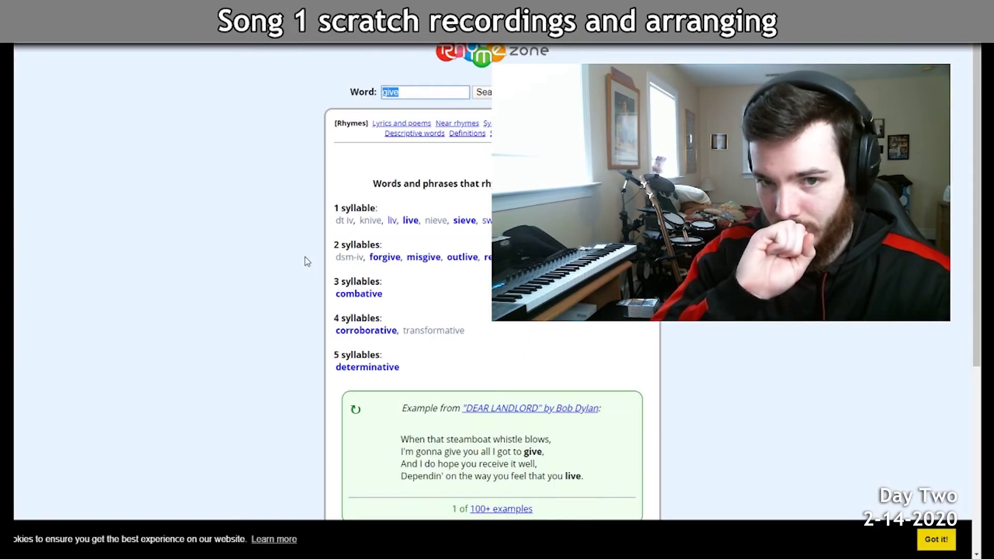
{"action": "scroll", "coordinate": [305, 261], "scroll_direction": "down", "scroll_amount": 5}
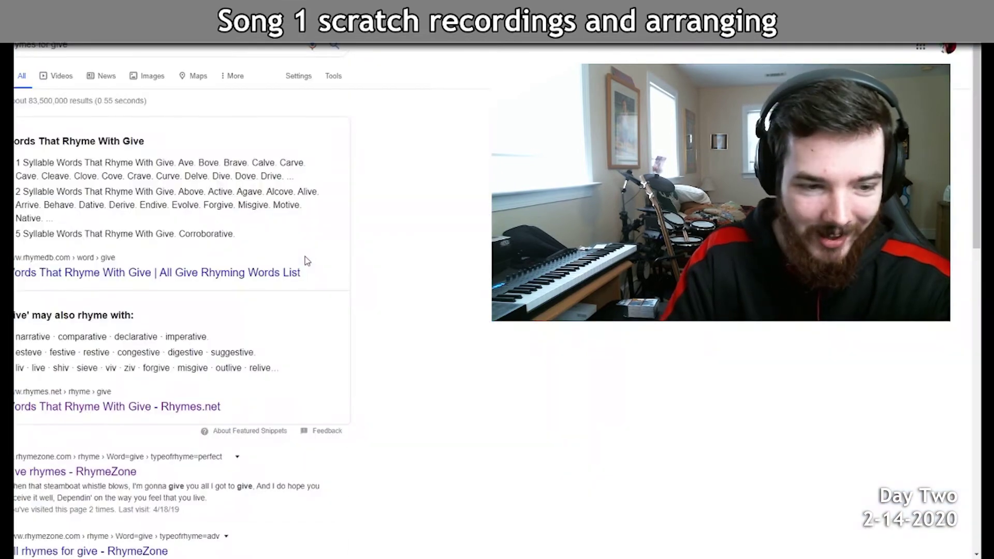
{"action": "scroll", "coordinate": [304, 260], "scroll_direction": "down", "scroll_amount": 3}
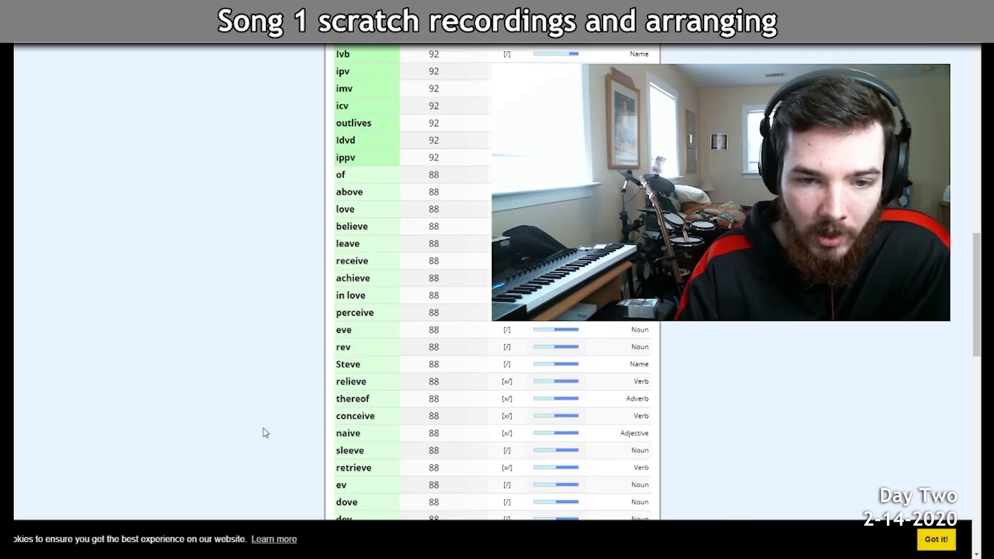
{"action": "scroll", "coordinate": [268, 415], "scroll_direction": "up", "scroll_amount": 10}
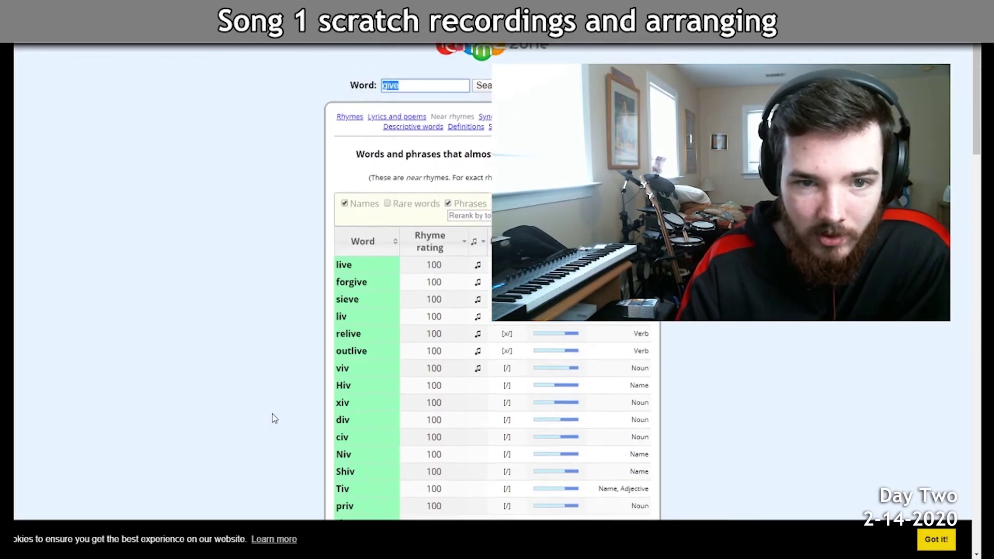
Return to OneNote and complete the second chorus line as "Goodbye - moving on not giving in".
{"action": "type", "text": "g on not giving in"}
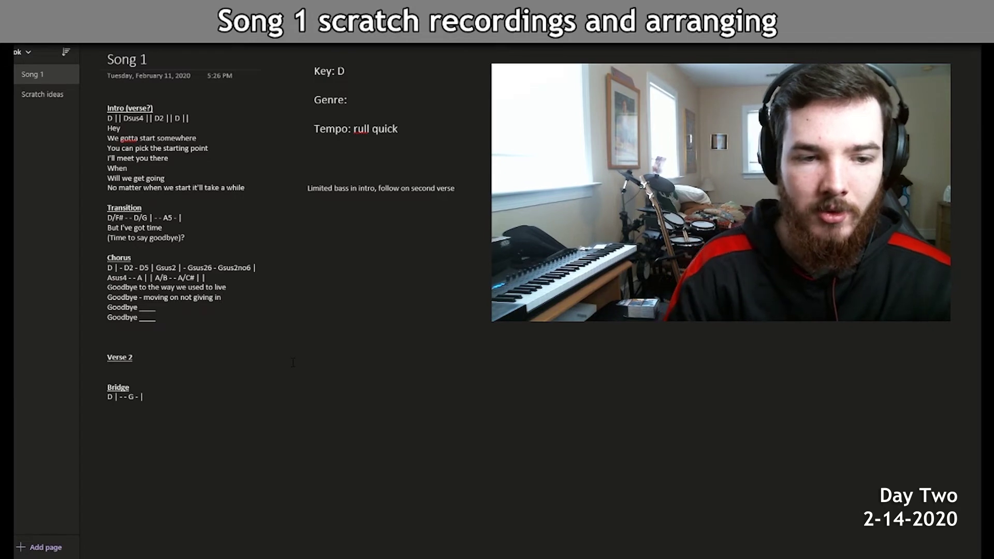
{"action": "key", "text": "alt+Tab"}
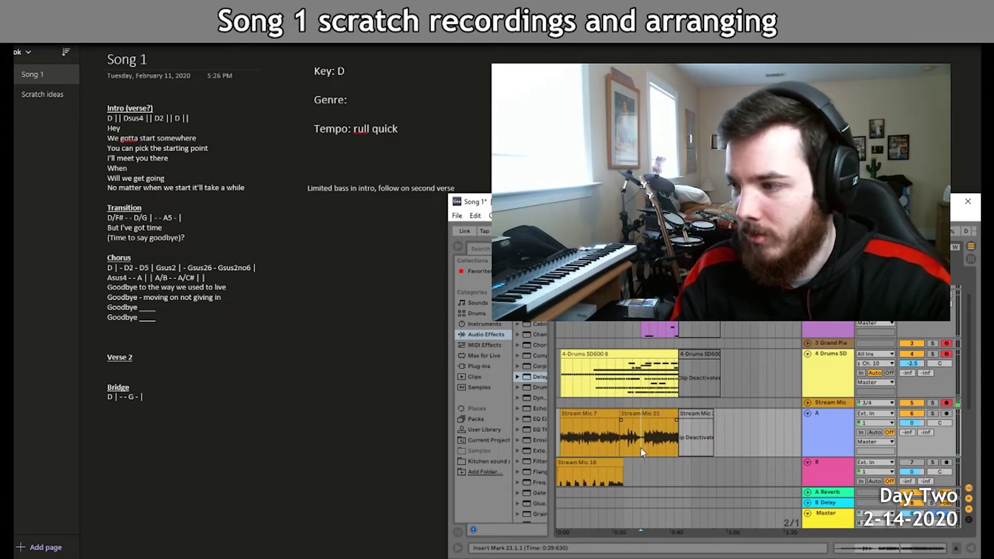
Add a "Chorus 2" heading between Verse 2 and Bridge with a placeholder line "Hello" followed by dashes.
{"action": "left_click", "coordinate": [177, 395]}
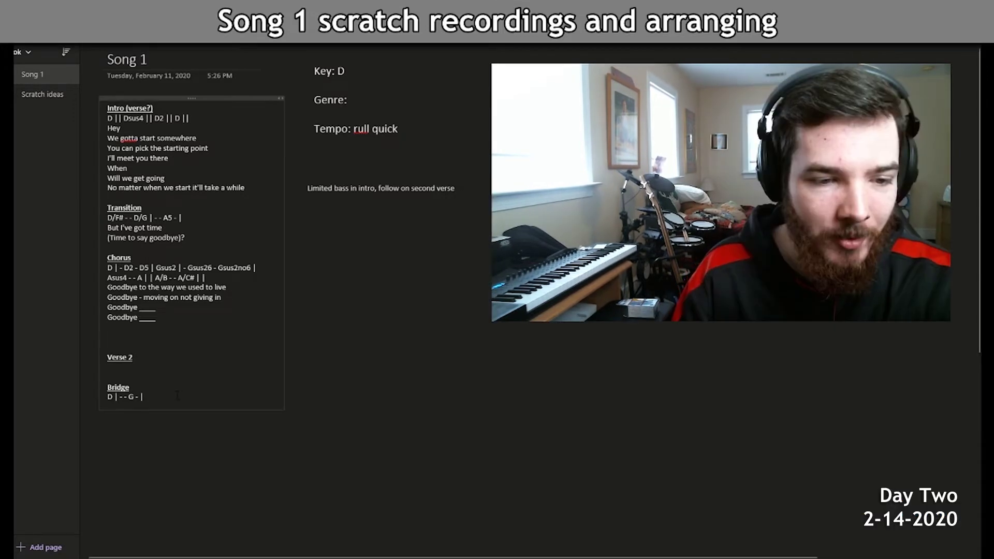
{"action": "left_click", "coordinate": [186, 364]}
{"action": "key", "text": "Return"}
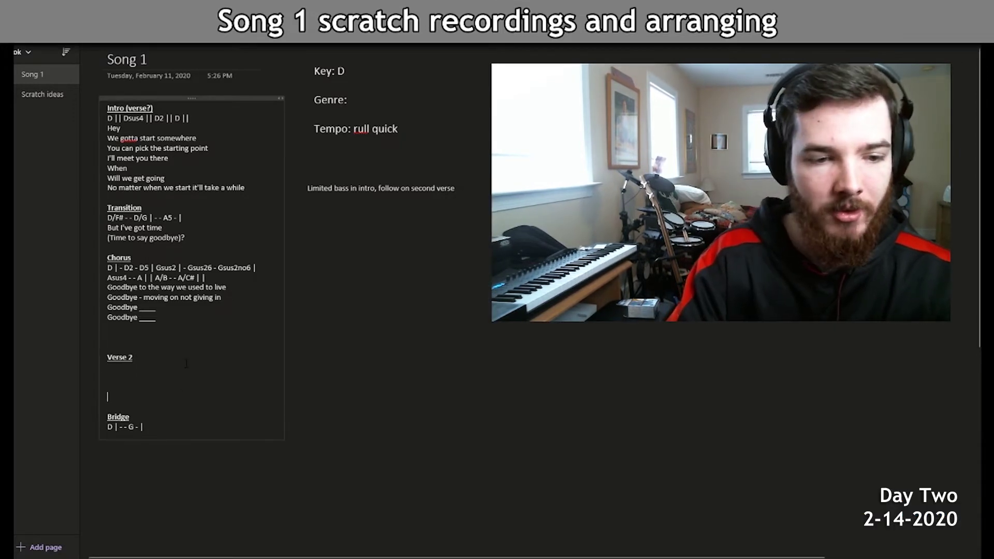
{"action": "type", "text": "Hello----"}
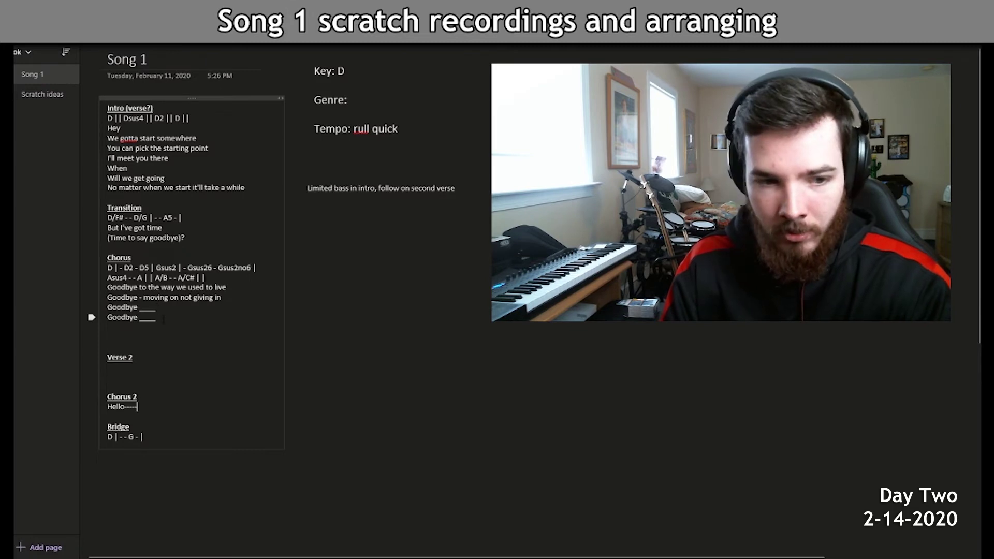
Fill in the last chorus line as "Goodbye, goodbye, goodbye, goodbye" and retitle the page "Song 1 - Goodbye".
{"action": "type", "text": ", goodbye, goodbye, goodby"}
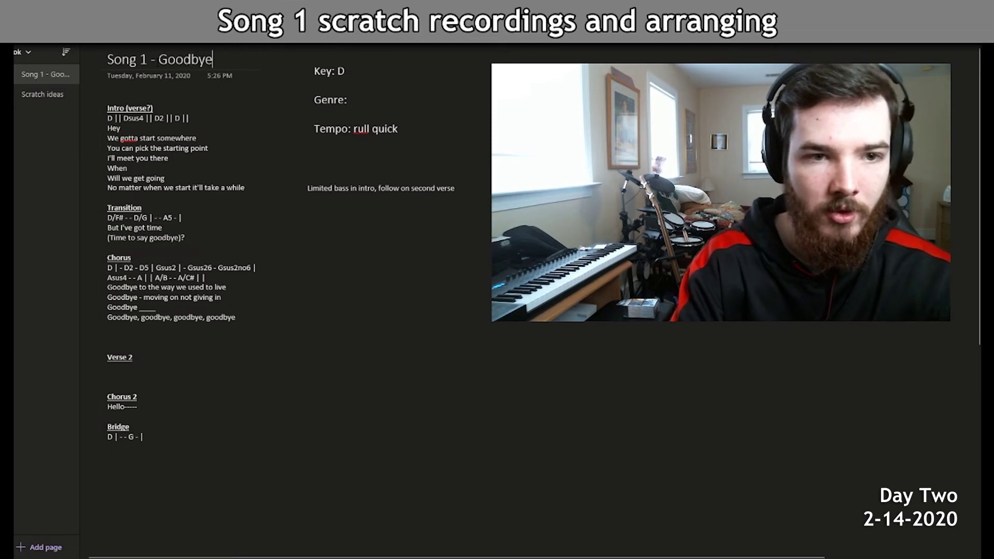
{"action": "type", "text": "e"}
Complete the third chorus line as "Goodbye - turn the world up on it's head".
{"action": "type", "text": " world upon it's head"}
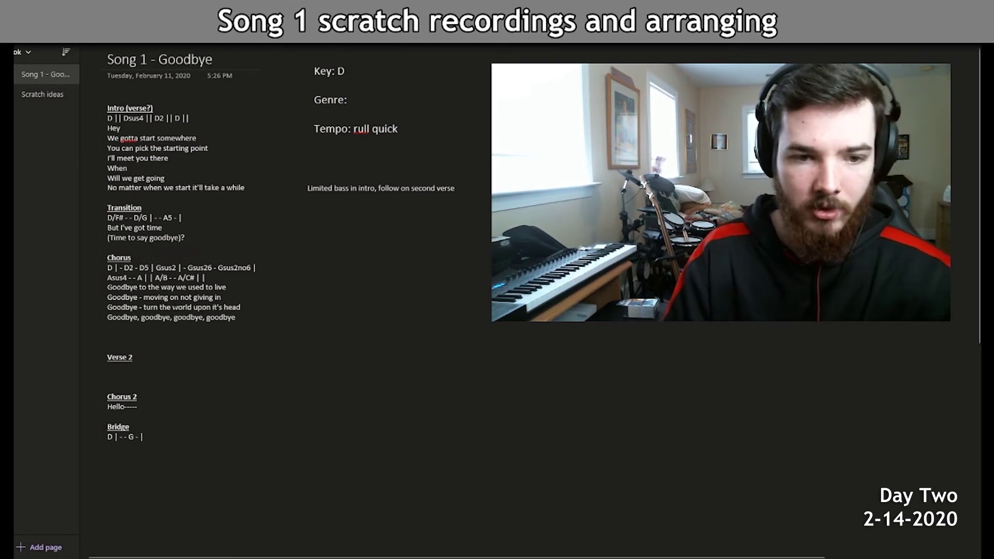
{"action": "left_click", "coordinate": [202, 308]}
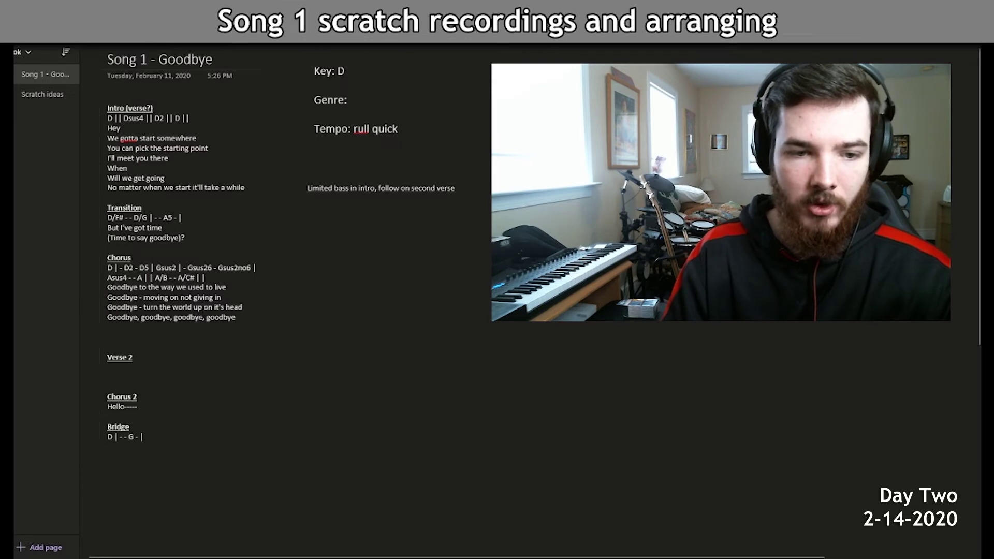
{"action": "left_click", "coordinate": [247, 309]}
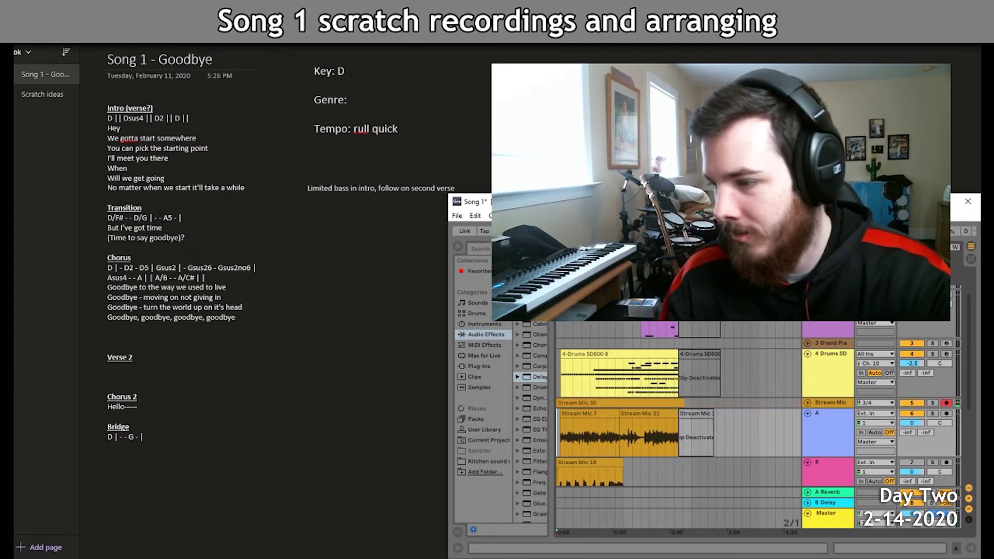
Unfold the Stream Mic track in Ableton Live to view the waveform of the recorded take.
{"action": "left_click", "coordinate": [808, 403]}
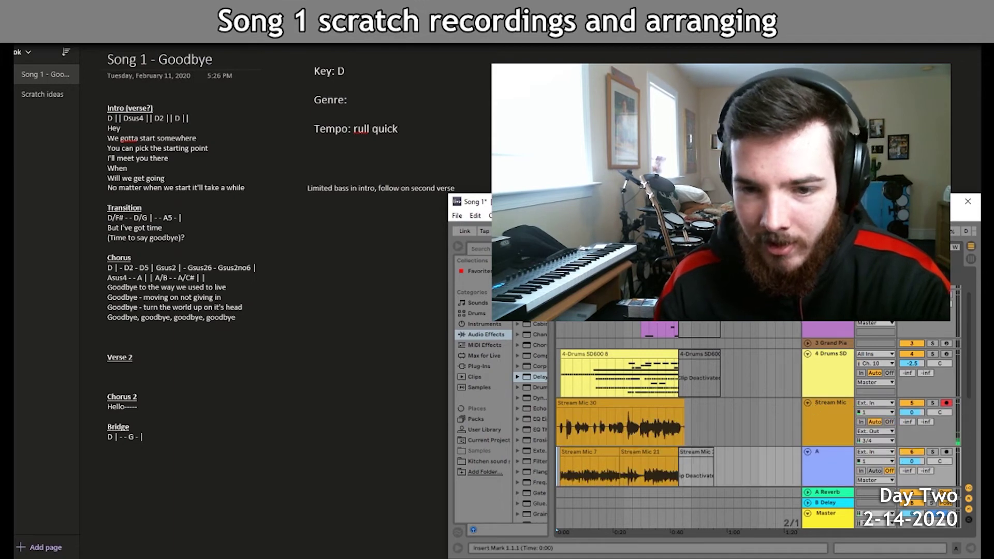
{"action": "scroll", "coordinate": [594, 346], "scroll_direction": "down", "scroll_amount": 1}
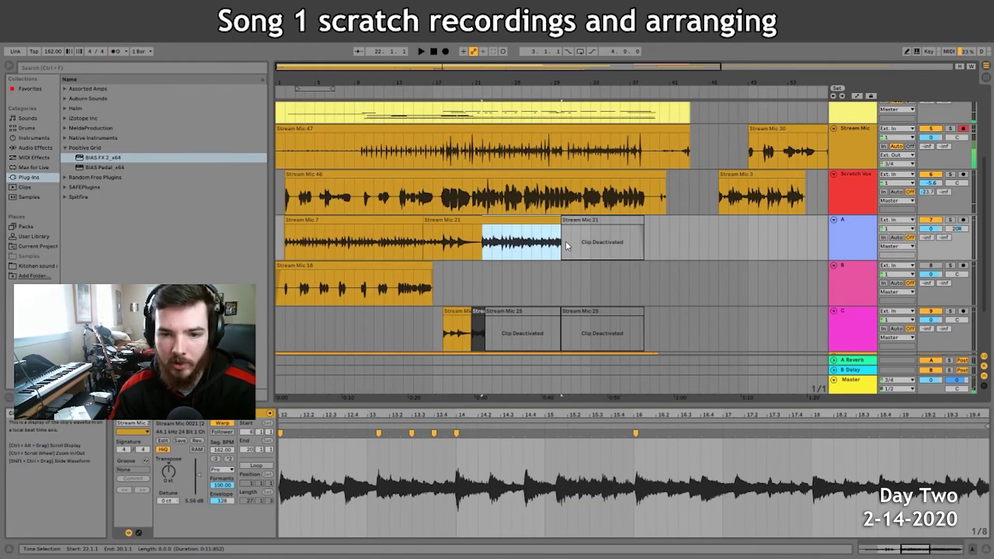
Extend the active Stream Mic 21 clip on track A over the adjoining deactivated clip and play back from bar 19.
{"action": "left_click", "coordinate": [563, 254]}
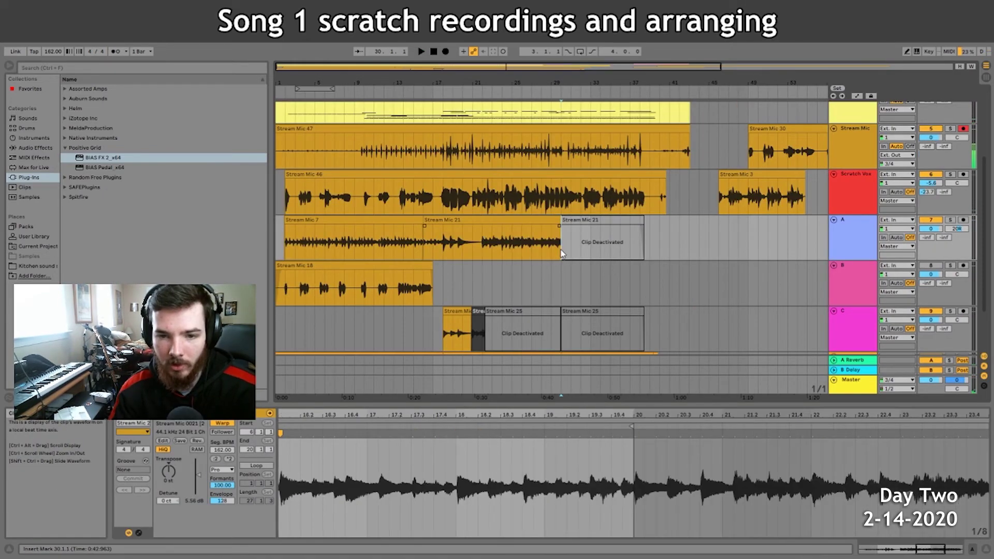
{"action": "left_click", "coordinate": [588, 221]}
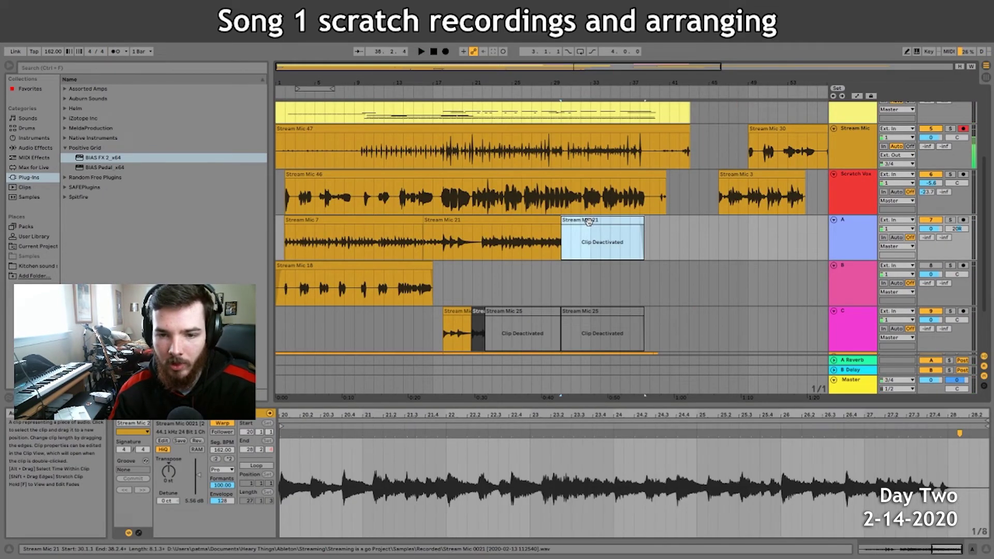
{"action": "left_click_drag", "start_coordinate": [561, 220], "coordinate": [645, 219]}
{"action": "left_click", "coordinate": [445, 252]}
{"action": "key", "text": "space"}
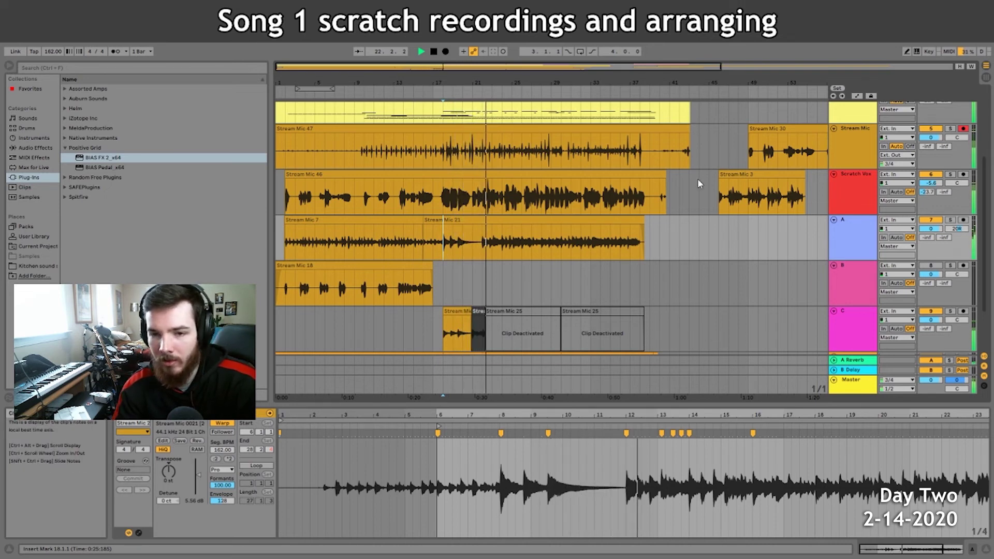
Trim the end of the Stream Mic 46 vocal clip to bar 39 and remove the Stream Mic 47 clip.
{"action": "mouse_move", "coordinate": [662, 177]}
{"action": "left_mouse_down"}
{"action": "mouse_move", "coordinate": [649, 186]}
{"action": "mouse_move", "coordinate": [682, 171]}
{"action": "mouse_move", "coordinate": [647, 169]}
{"action": "left_mouse_up"}
{"action": "scroll", "coordinate": [668, 179], "scroll_direction": "up", "scroll_amount": 2}
{"action": "left_click", "coordinate": [647, 180]}
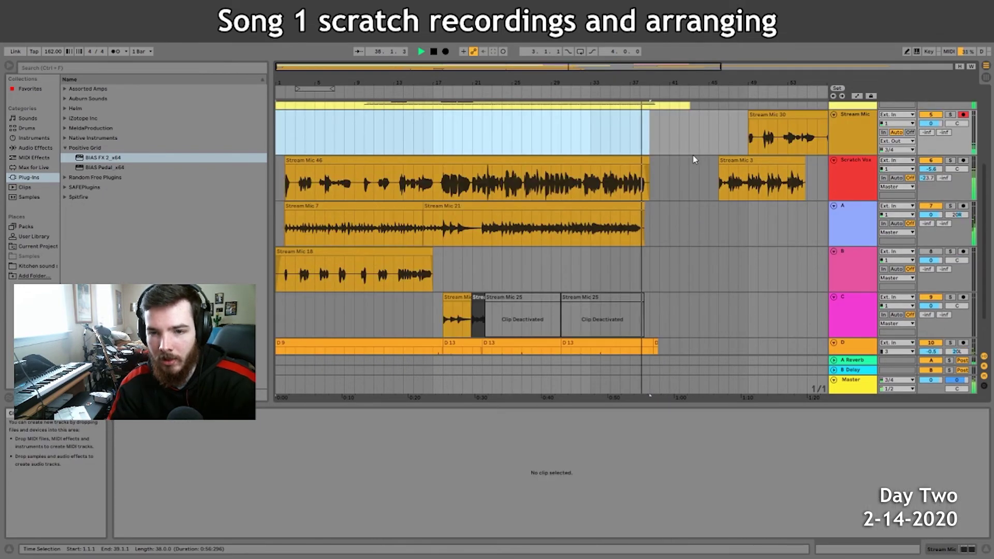
Delete the deactivated clip at bars 38 to 40 on the Pads track and stop playback.
{"action": "scroll", "coordinate": [697, 165], "scroll_direction": "up", "scroll_amount": 5}
{"action": "scroll", "coordinate": [697, 169], "scroll_direction": "up", "scroll_amount": 2}
{"action": "left_click", "coordinate": [653, 153]}
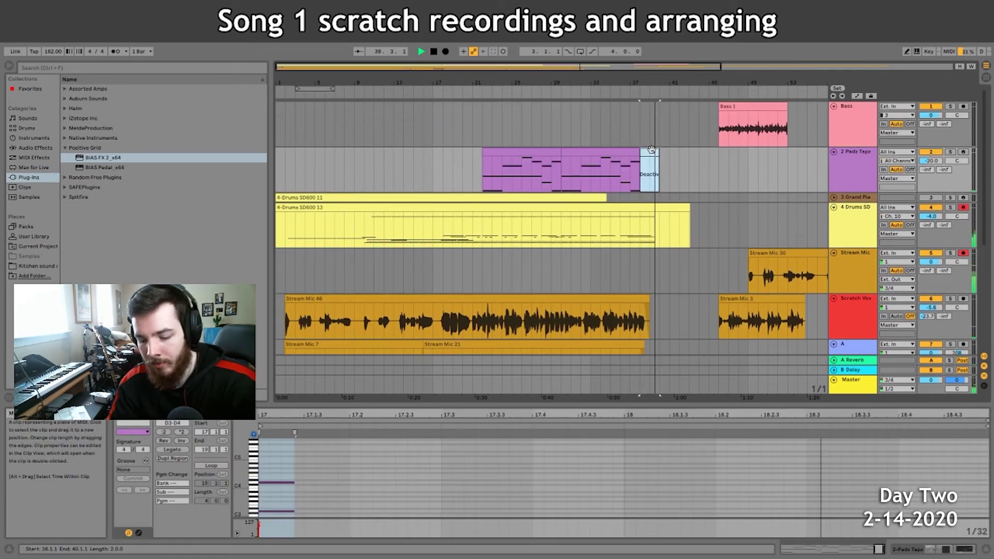
{"action": "key", "text": "Delete"}
{"action": "key", "text": "space"}
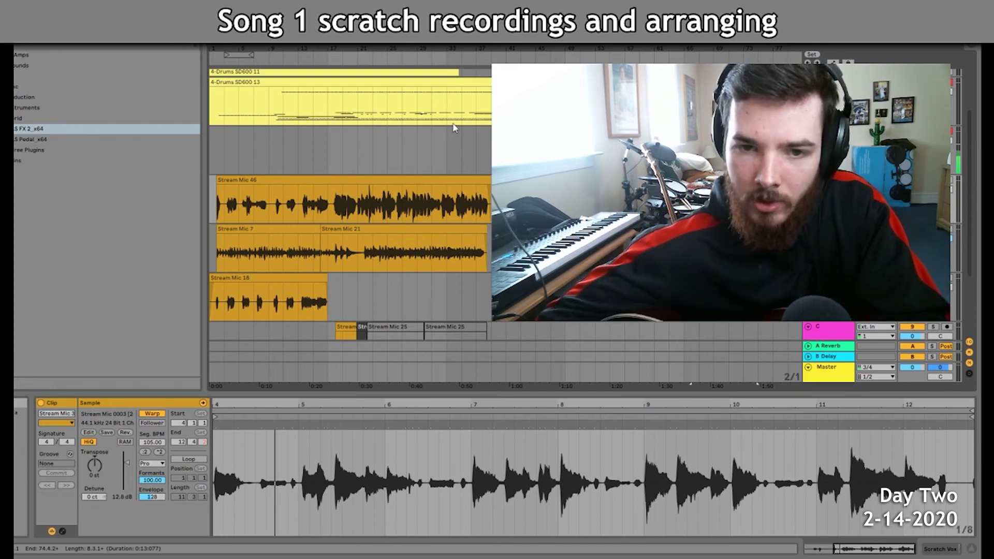
Listen back to sections of the arrangement, including from bar 21, and stop playback.
{"action": "left_click", "coordinate": [449, 148]}
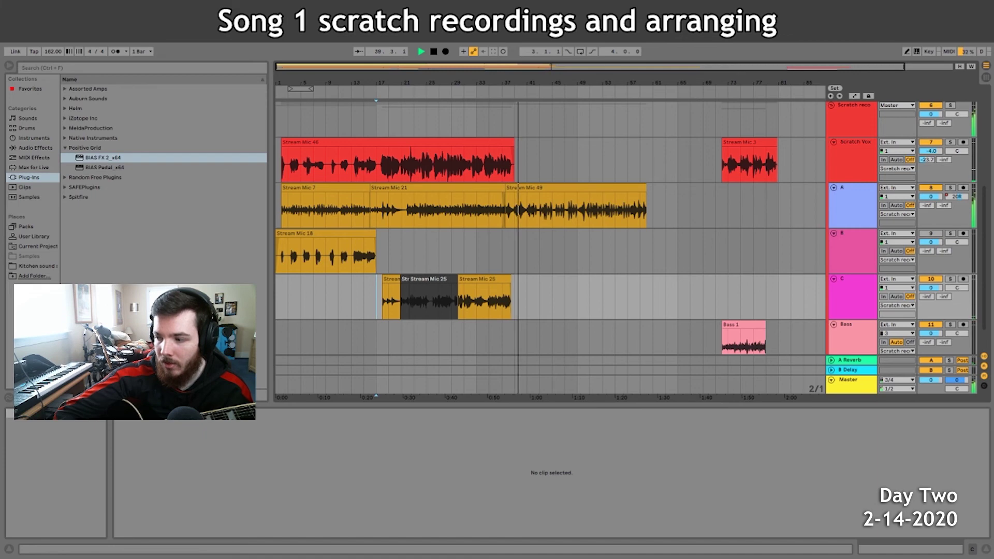
{"action": "left_click", "coordinate": [477, 256]}
{"action": "left_click", "coordinate": [433, 52]}
{"action": "left_click", "coordinate": [533, 218]}
{"action": "left_click", "coordinate": [490, 251]}
{"action": "key", "text": "space"}
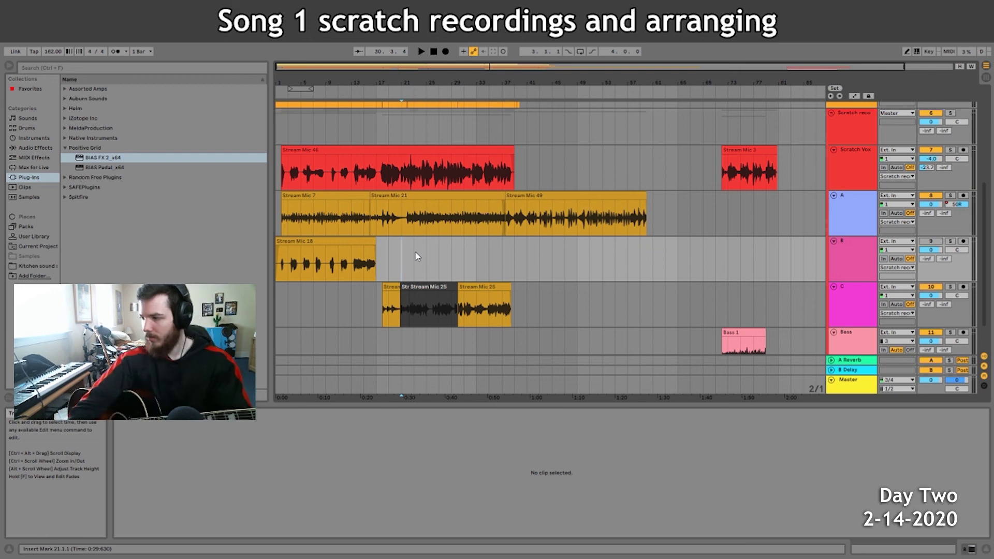
Switch to OneNote and review the intro, transition and chorus lyrics on the song page.
{"action": "key", "text": "alt+Tab"}
{"action": "left_click_drag", "start_coordinate": [302, 334], "coordinate": [155, 155]}
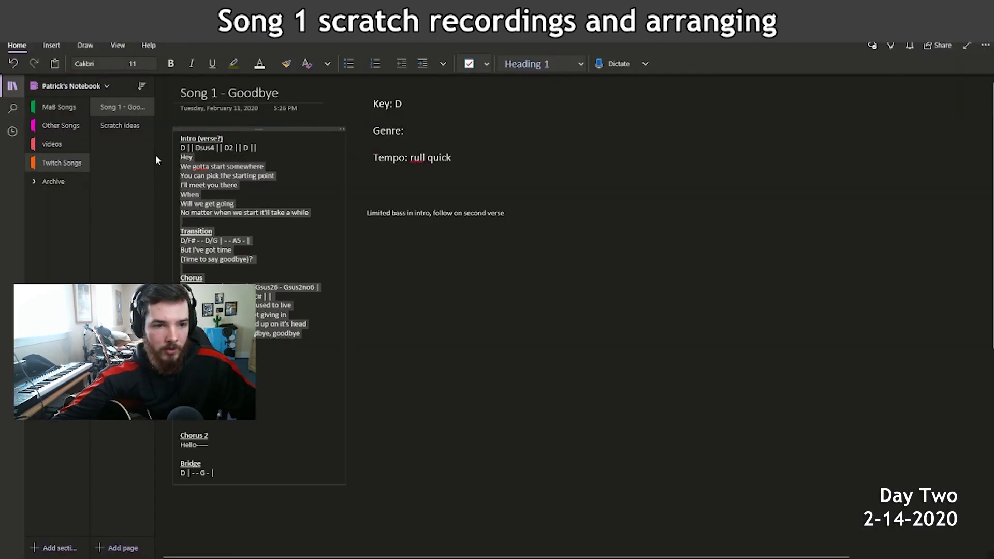
{"action": "left_click", "coordinate": [260, 360]}
{"action": "left_click", "coordinate": [222, 443]}
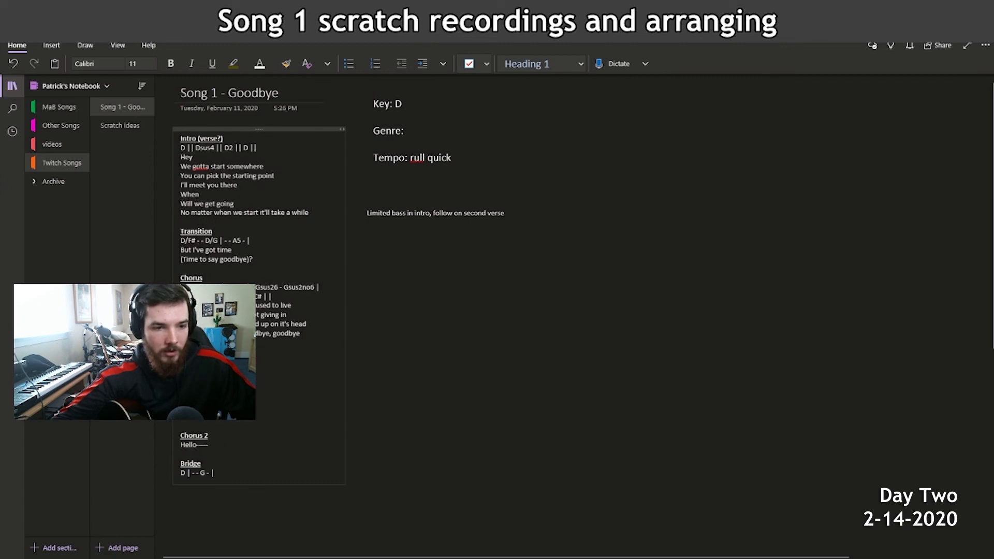
Switch back to Ableton Live and set the panning to 20L on track D and 20R on track A.
{"action": "key", "text": "alt+Tab"}
{"action": "scroll", "coordinate": [430, 295], "scroll_direction": "up", "scroll_amount": 5}
{"action": "left_click", "coordinate": [847, 195]}
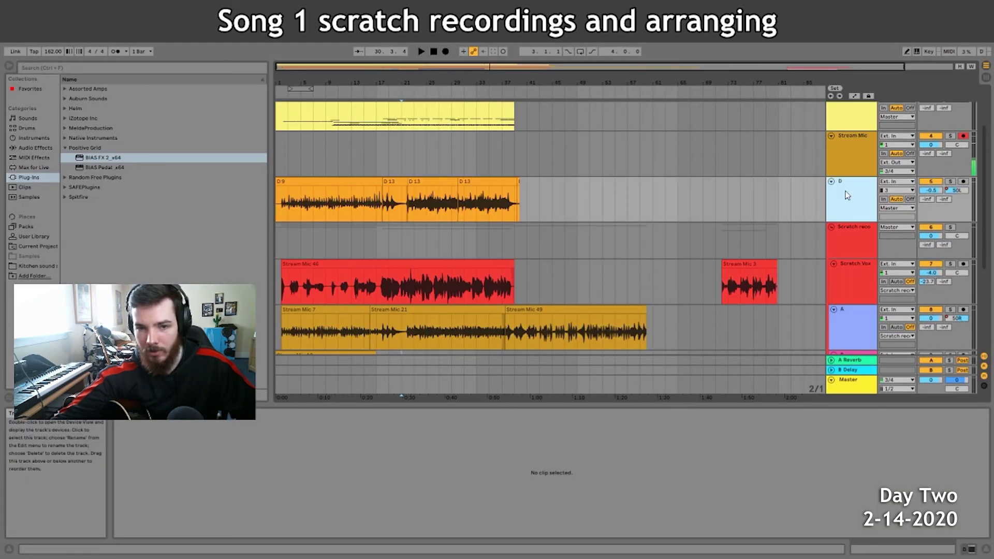
{"action": "left_click_drag", "start_coordinate": [577, 198], "coordinate": [262, 200]}
{"action": "left_click", "coordinate": [601, 201]}
{"action": "scroll", "coordinate": [600, 202], "scroll_direction": "down", "scroll_amount": 2}
{"action": "scroll", "coordinate": [584, 228], "scroll_direction": "down", "scroll_amount": 2}
{"action": "scroll", "coordinate": [534, 225], "scroll_direction": "up", "scroll_amount": 2}
Inspect the Stream Mic 46 vocal clip and the 4-Drums SD600 13 clip, toggling the Pads track off and on.
{"action": "left_click", "coordinate": [486, 222]}
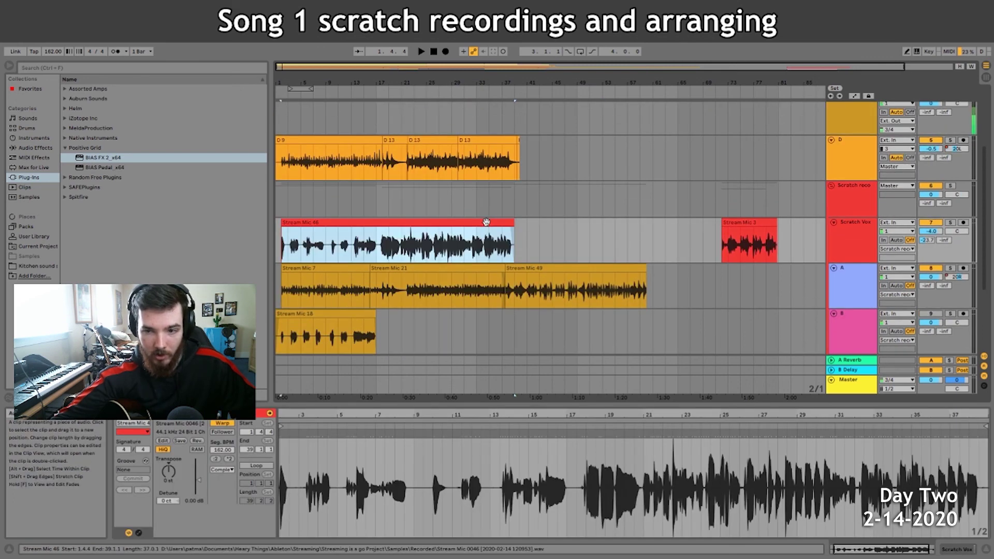
{"action": "scroll", "coordinate": [531, 267], "scroll_direction": "up", "scroll_amount": 4}
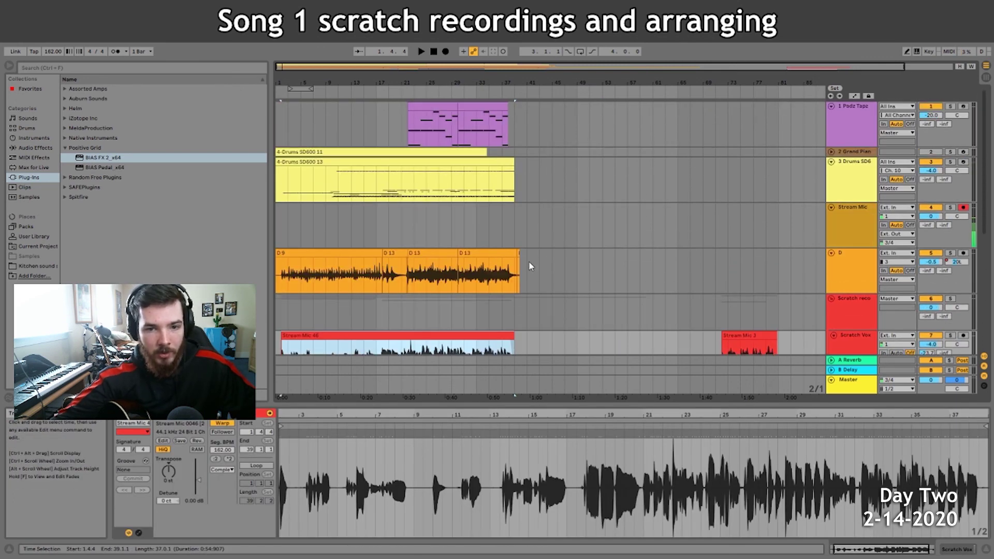
{"action": "left_click", "coordinate": [496, 170]}
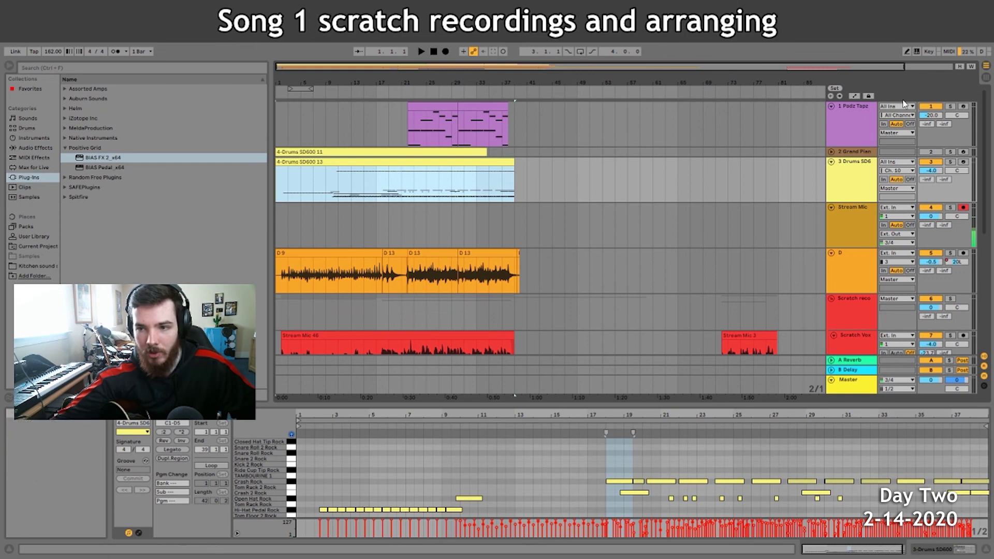
{"action": "double_click", "coordinate": [936, 108]}
{"action": "scroll", "coordinate": [591, 238], "scroll_direction": "down", "scroll_amount": 8}
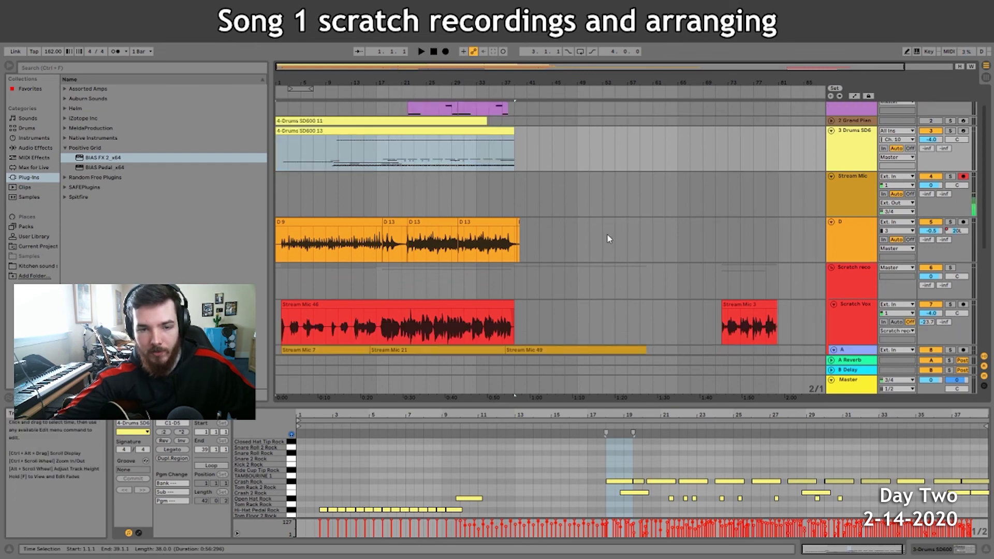